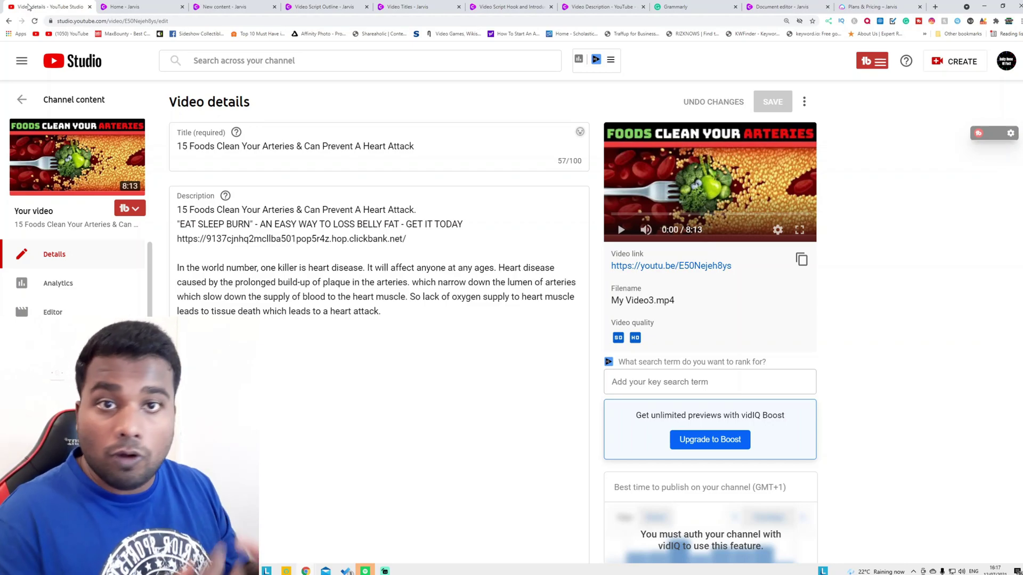
# - Switch to Jarvis and browse the template library to its end, returning to the YouTube video templates
pyautogui.hotkey('ctrl', '9')
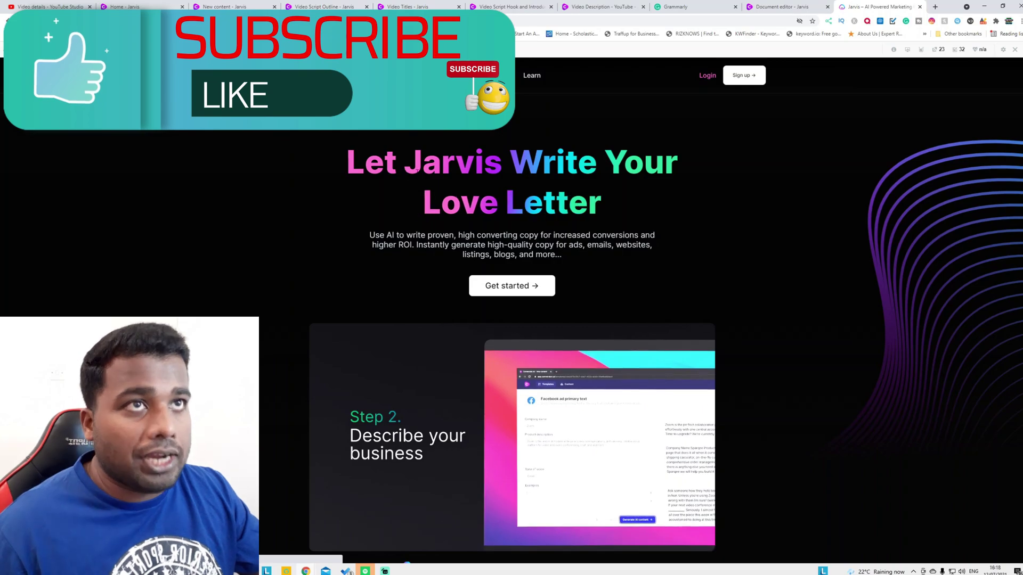
pyautogui.click(154, 7)
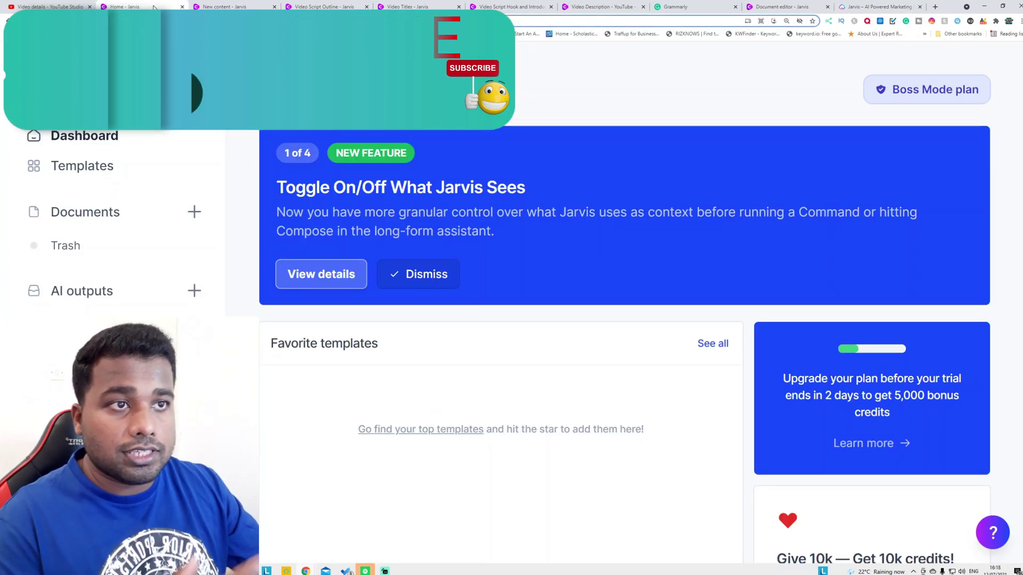
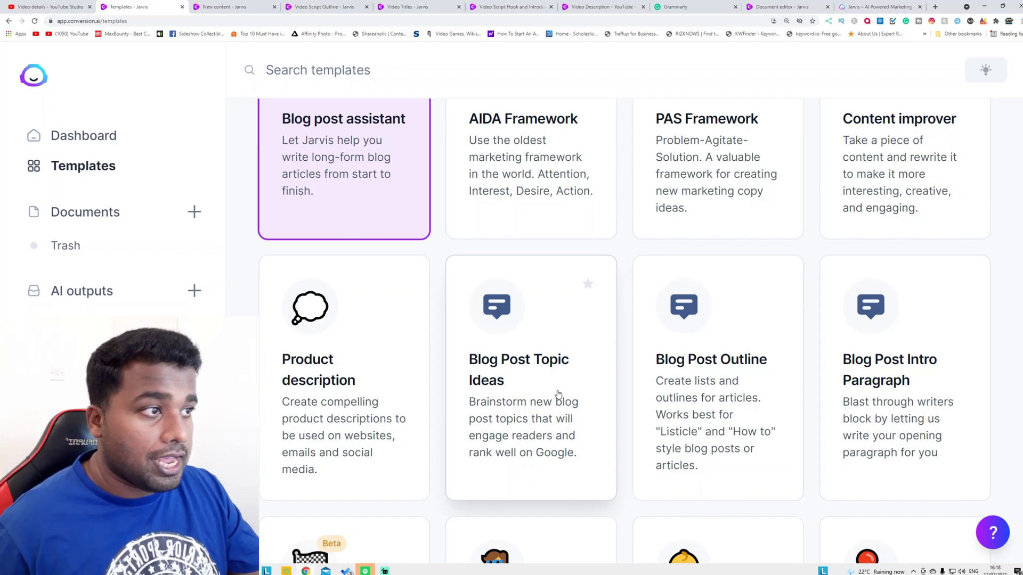
pyautogui.scroll(-4, 557, 394)
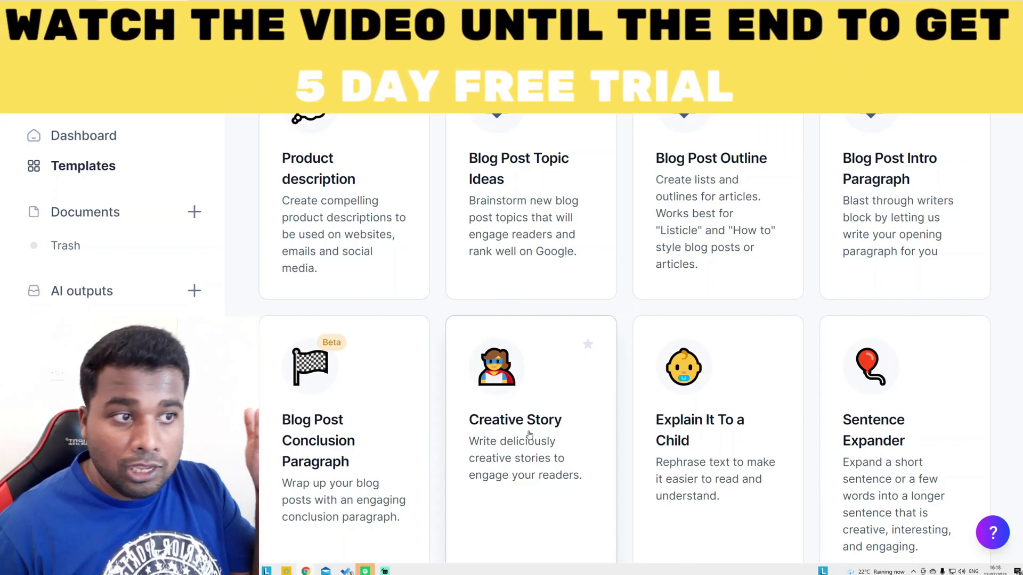
pyautogui.scroll(-7, 529, 434)
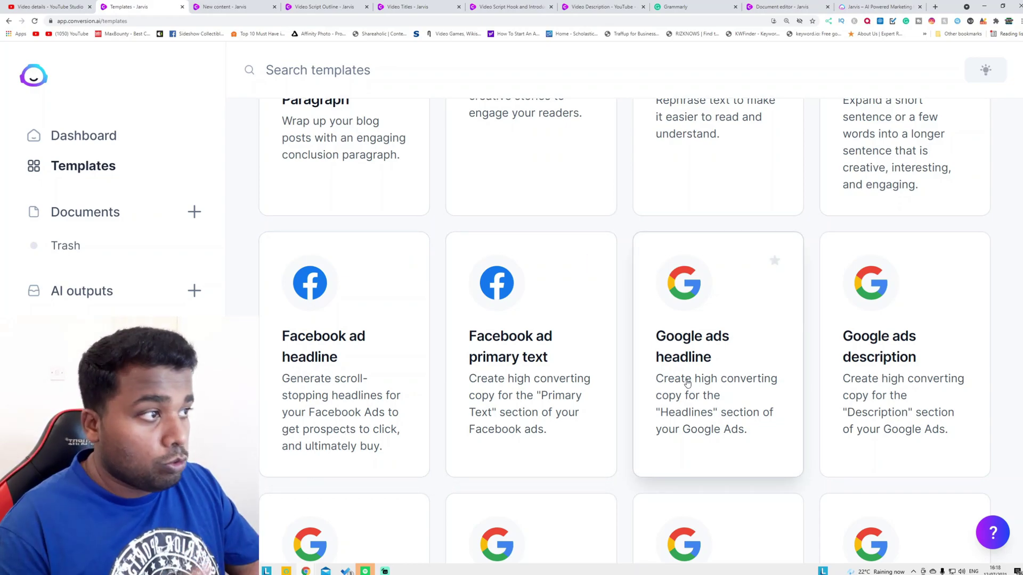
pyautogui.scroll(-3, 691, 386)
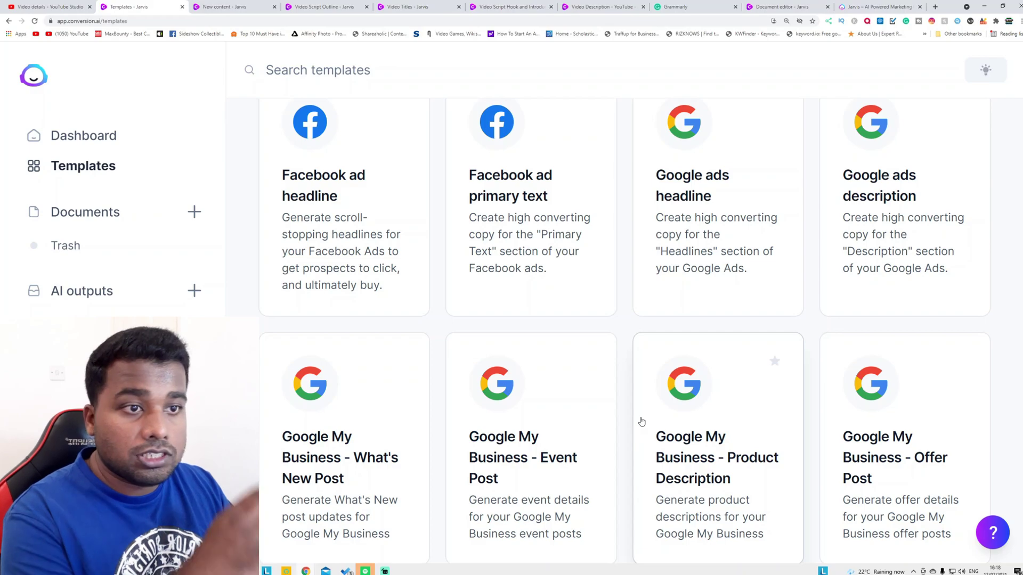
pyautogui.scroll(-5, 642, 422)
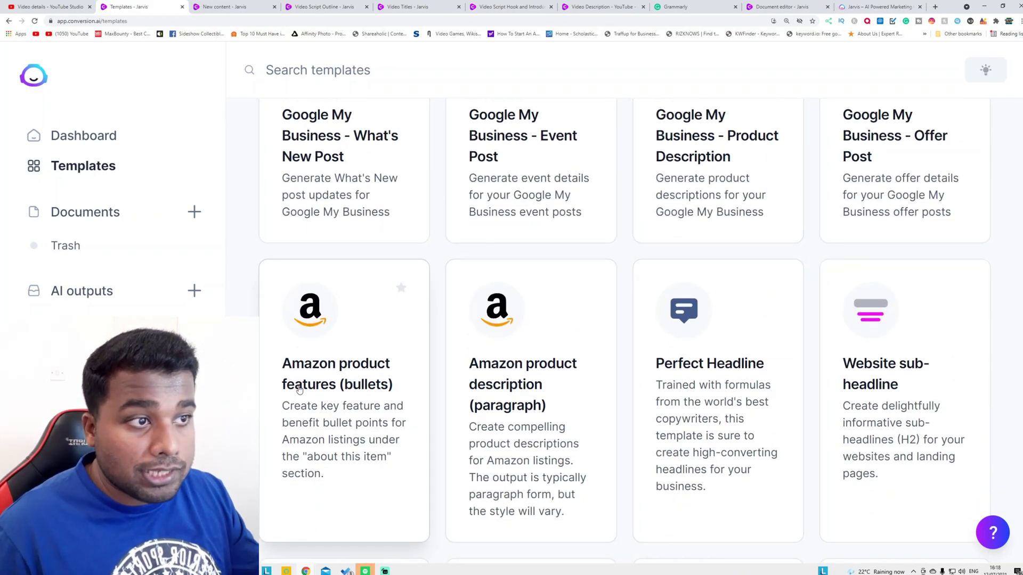
pyautogui.scroll(-6, 300, 390)
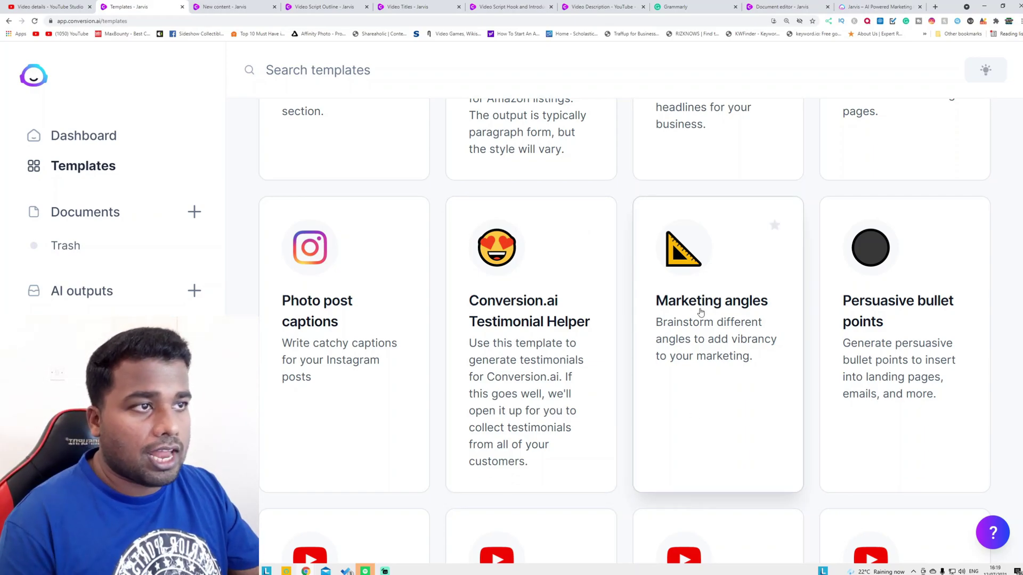
pyautogui.scroll(-3, 635, 361)
pyautogui.scroll(-2, 636, 362)
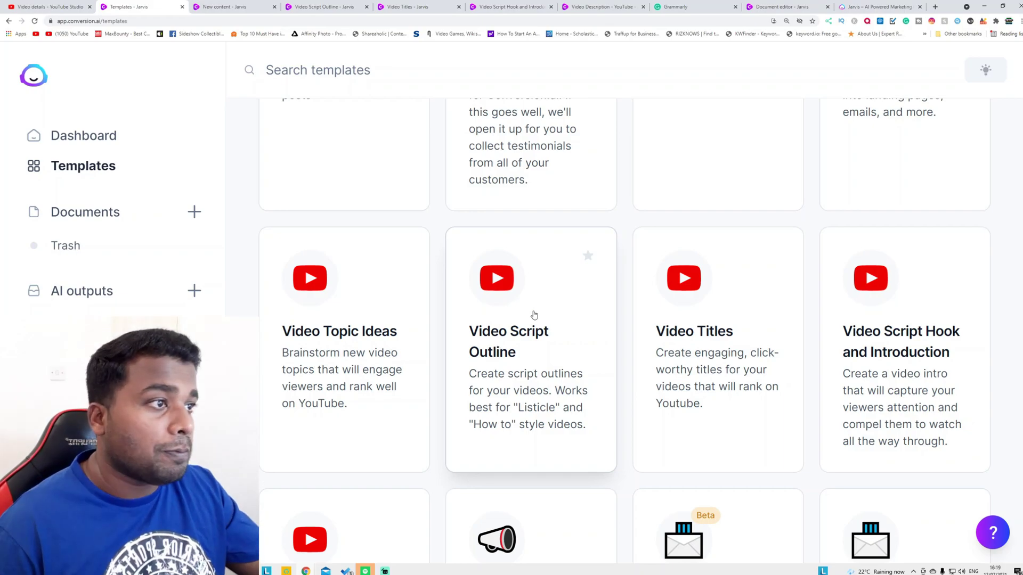
pyautogui.scroll(-2, 685, 355)
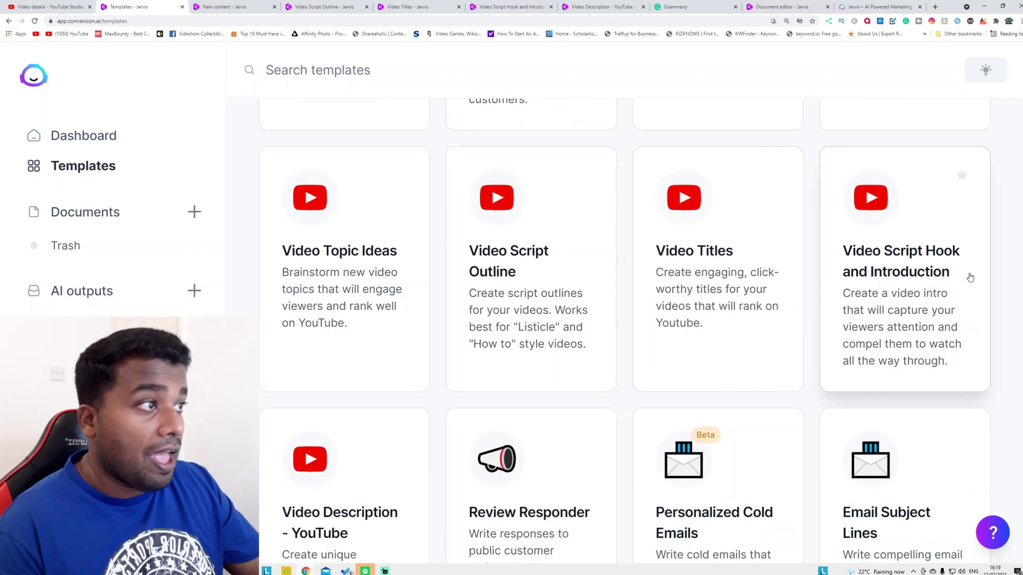
pyautogui.scroll(-2, 372, 469)
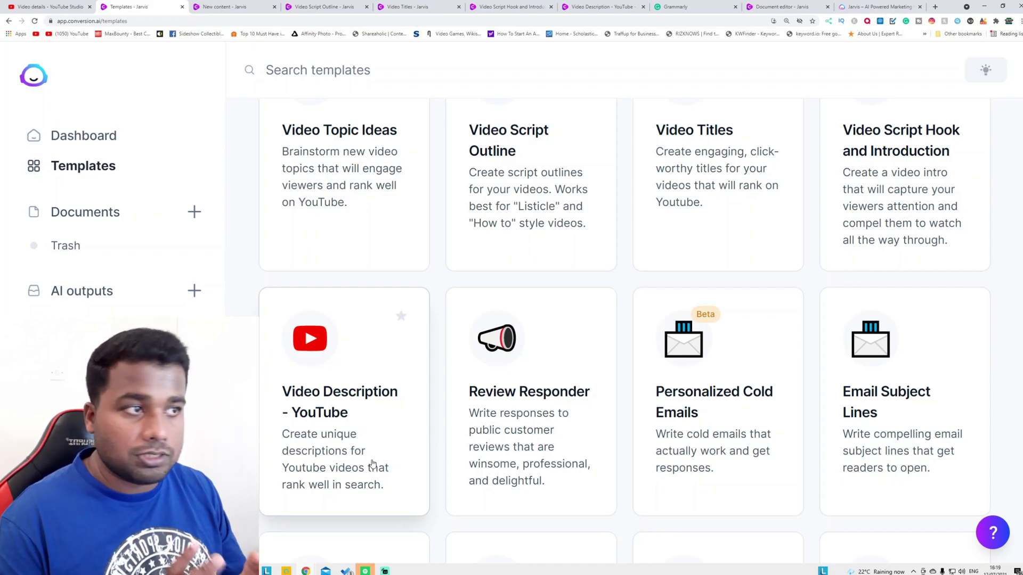
pyautogui.scroll(-4, 372, 463)
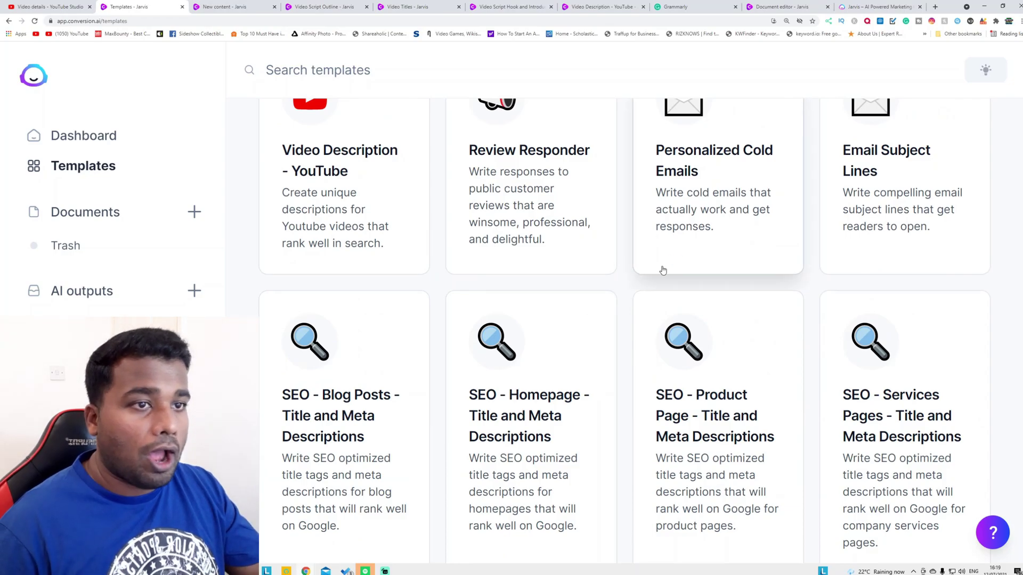
pyautogui.scroll(-2, 381, 384)
pyautogui.scroll(-6, 407, 375)
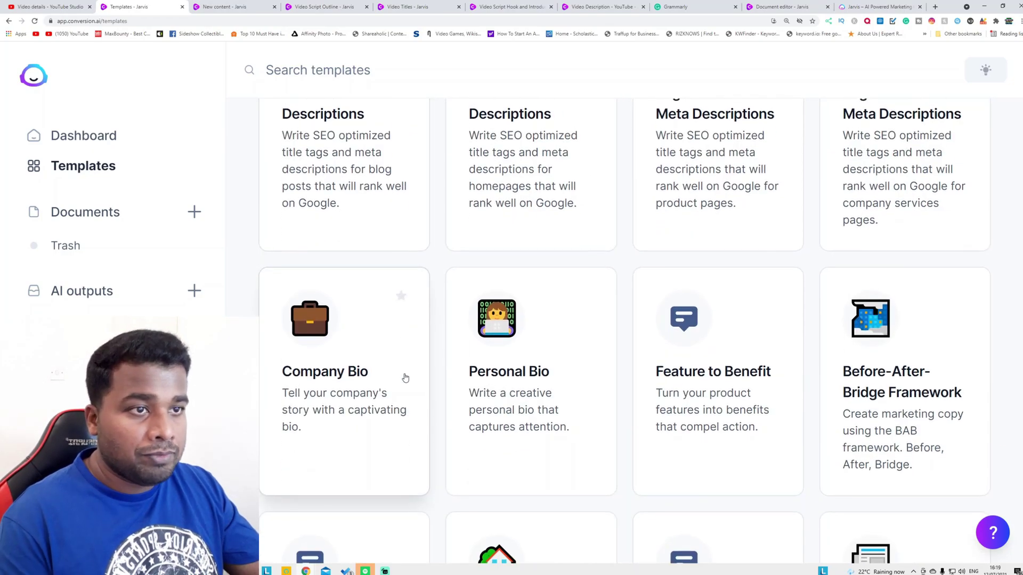
pyautogui.scroll(-8, 405, 377)
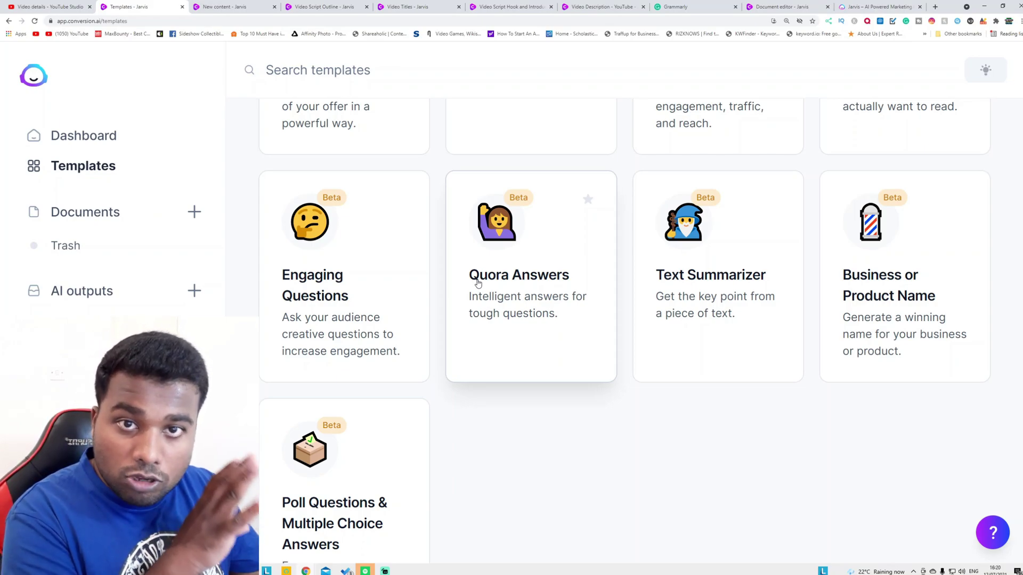
pyautogui.scroll(10, 473, 319)
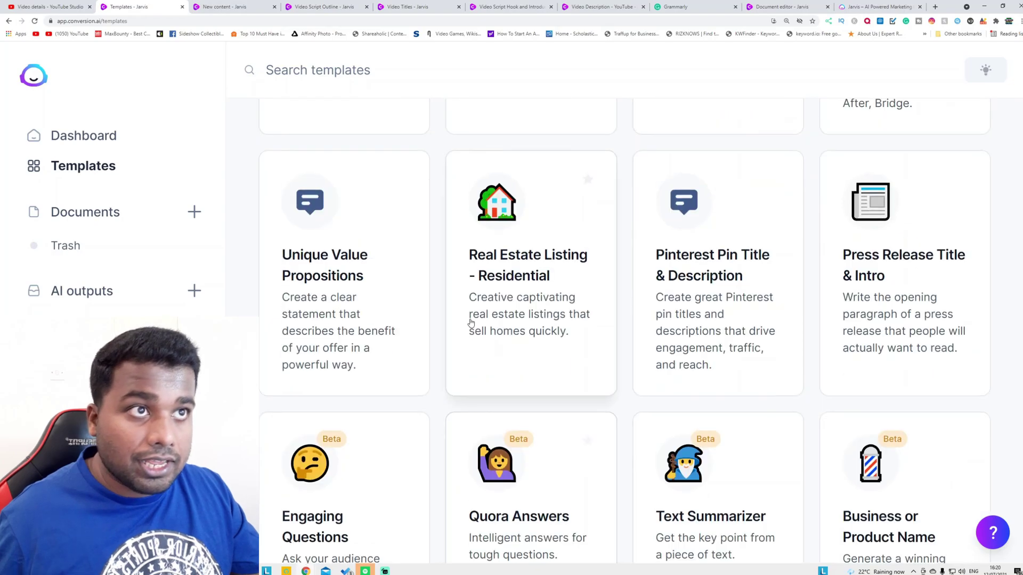
pyautogui.scroll(15, 461, 334)
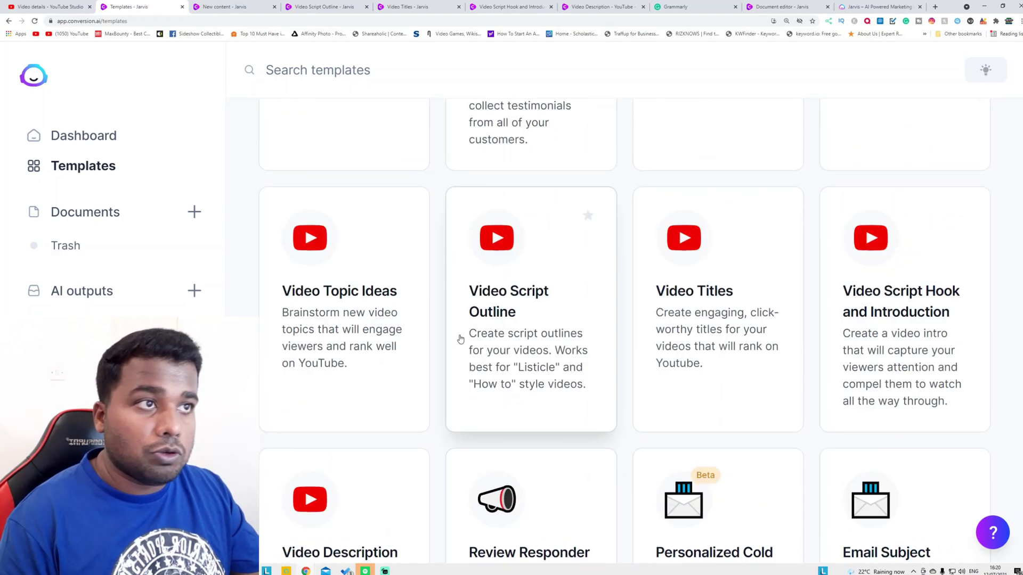
pyautogui.scroll(-2, 347, 393)
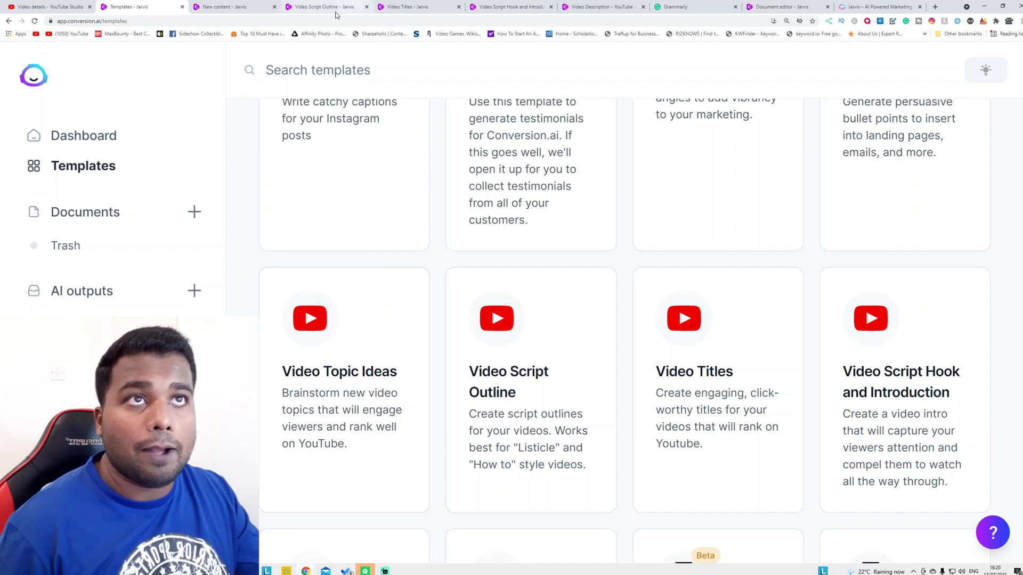
# - Generate two new outputs in the Video Topic Ideas template from the existing topic, keywords and professional tone
pyautogui.click(233, 8)
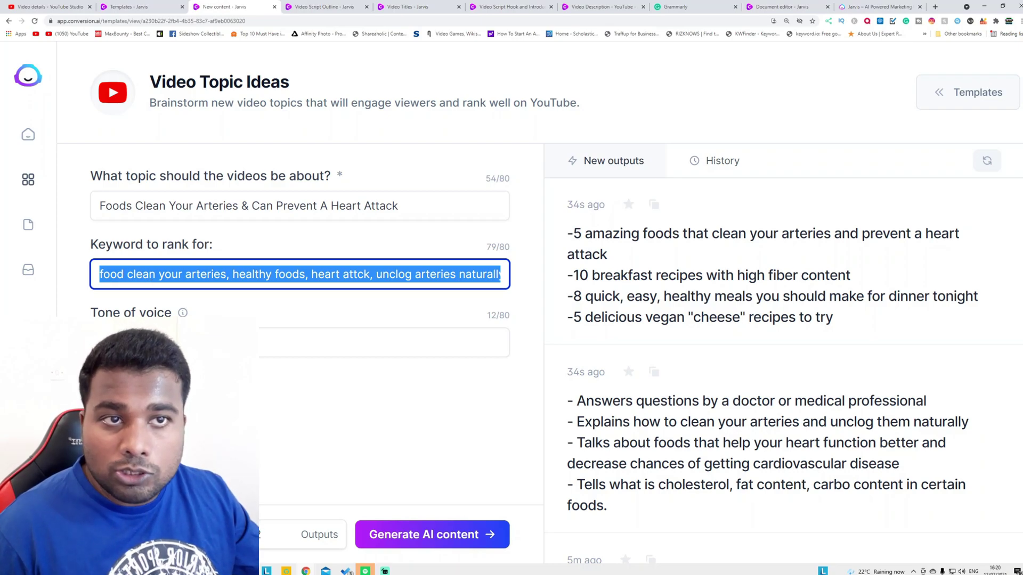
pyautogui.moveTo(183, 313)
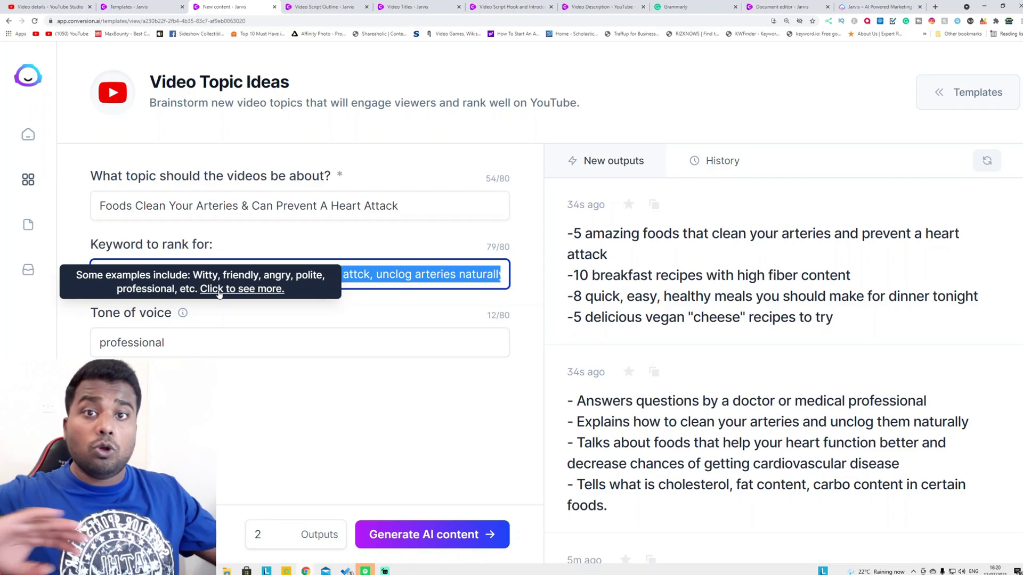
pyautogui.click(395, 430)
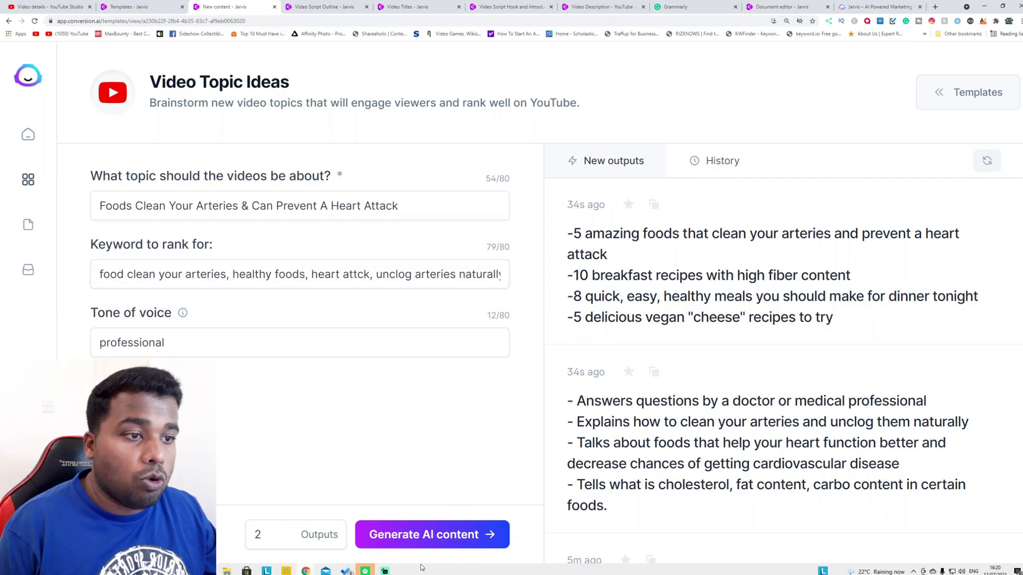
pyautogui.click(462, 549)
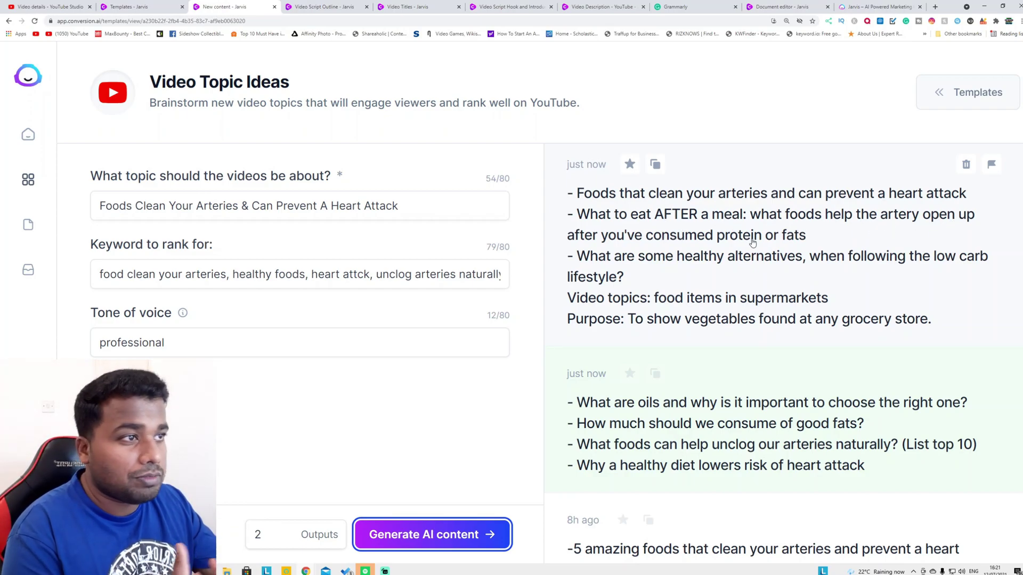
# - Review the topic ideas and open the earlier output containing "5 amazing foods that clean your arteries and prevent a heart attack", highlighting that line before closing it
pyautogui.scroll(-4, 752, 242)
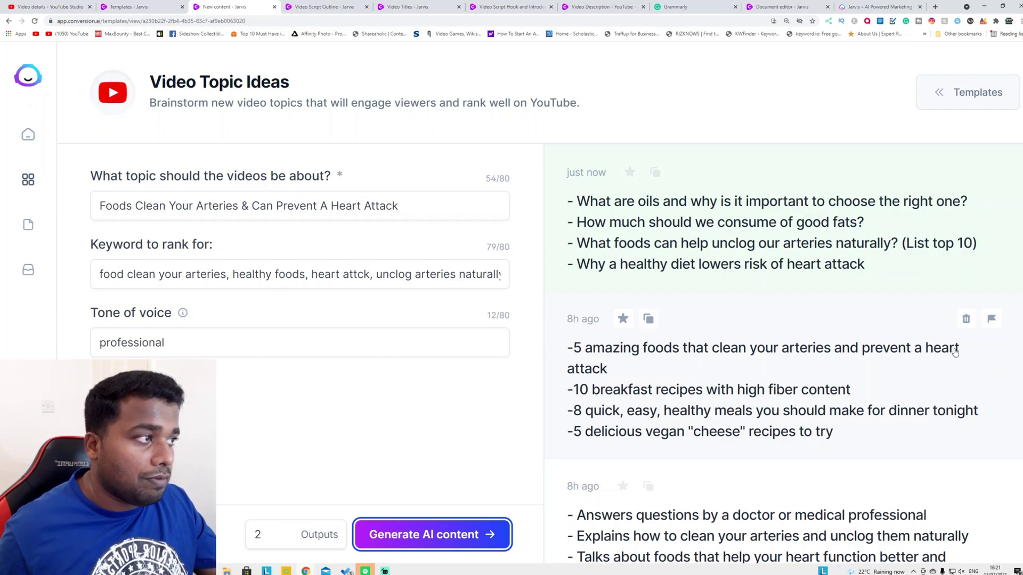
pyautogui.click(760, 355)
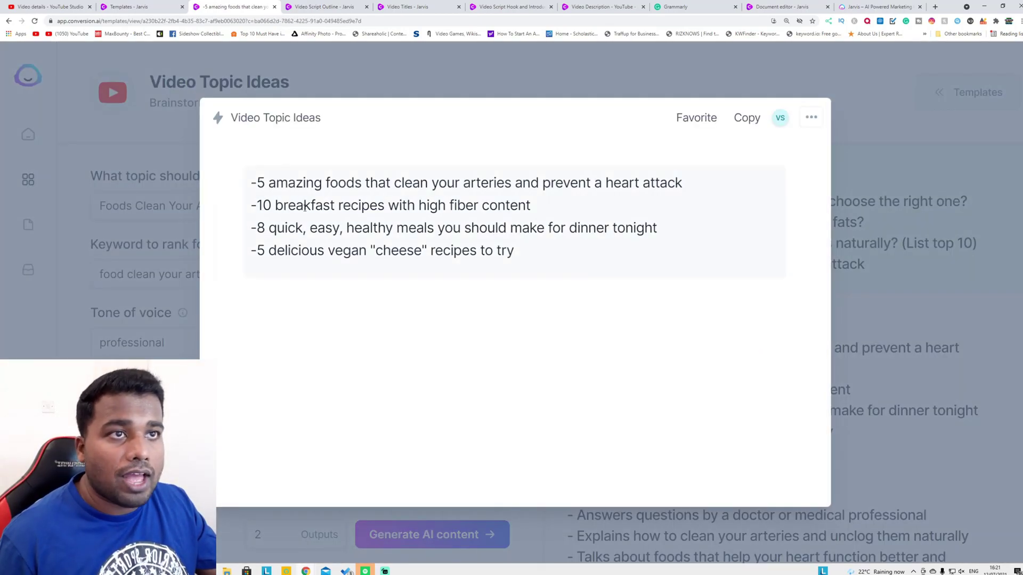
pyautogui.moveTo(720, 185); pyautogui.dragTo(210, 187)
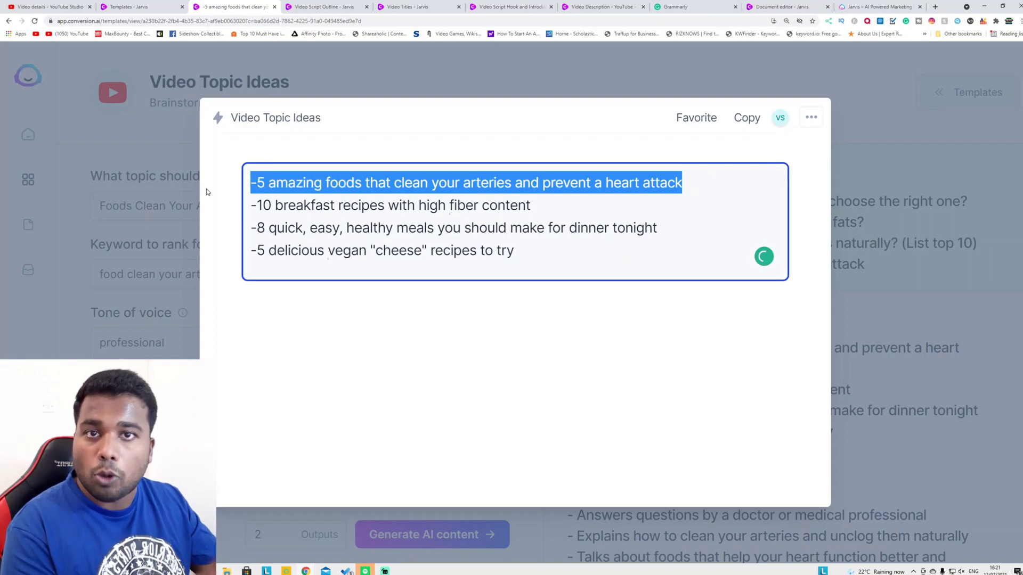
pyautogui.press('Escape')
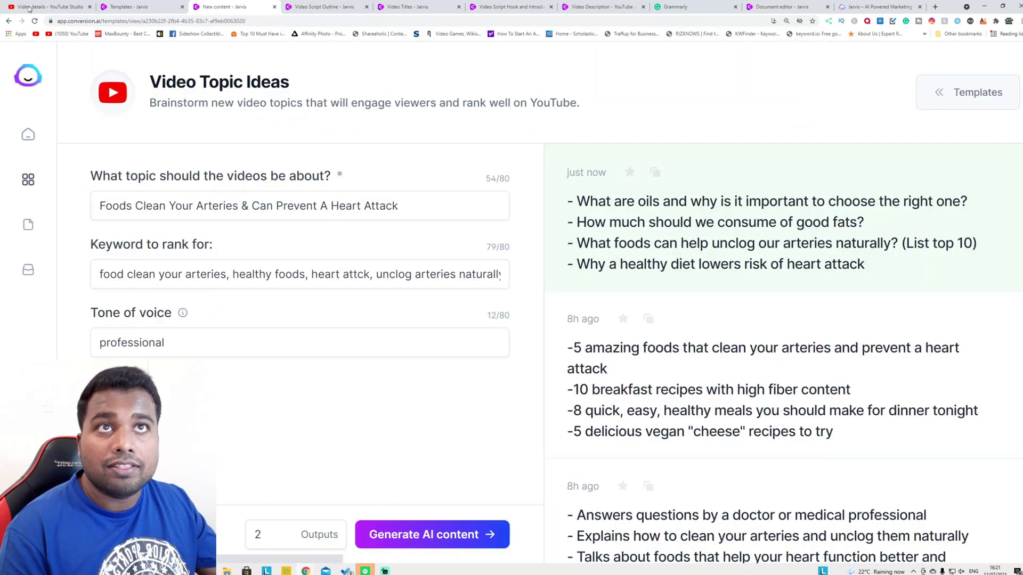
# - Locate the Video Script Outline template in the library and examine its existing form and outputs against the Video Topic Ideas page
pyautogui.click(120, 8)
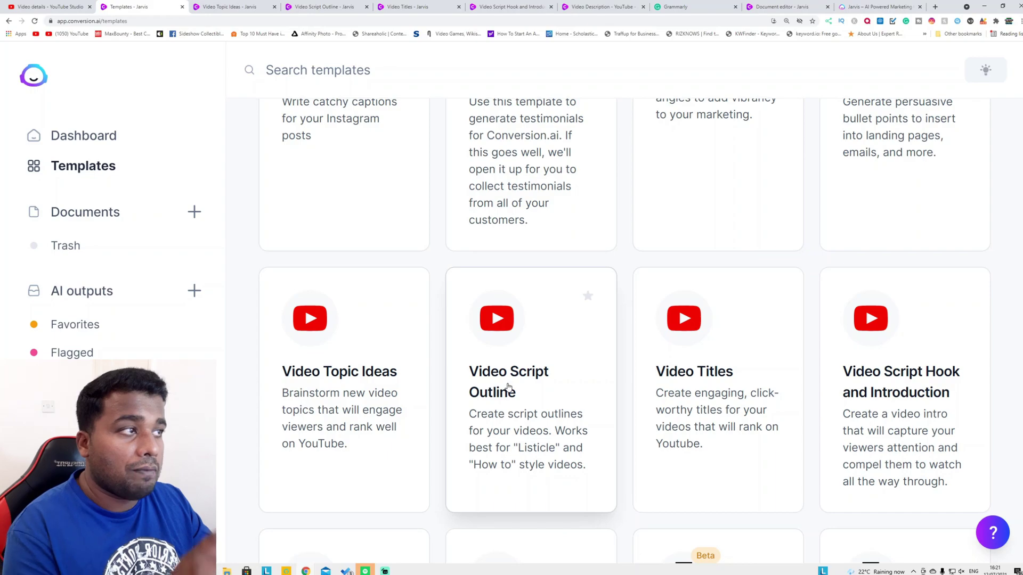
pyautogui.scroll(2, 507, 387)
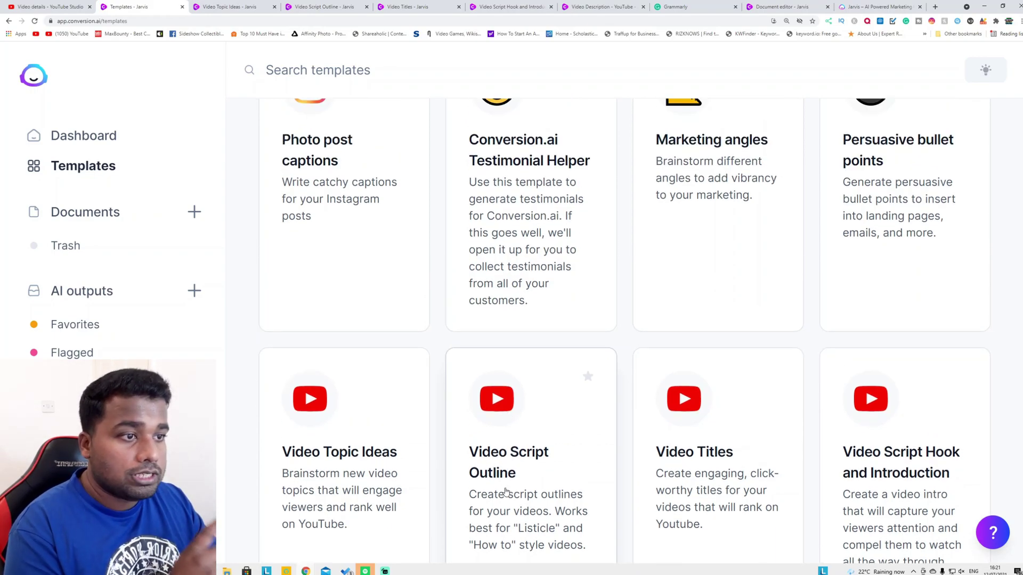
pyautogui.click(320, 7)
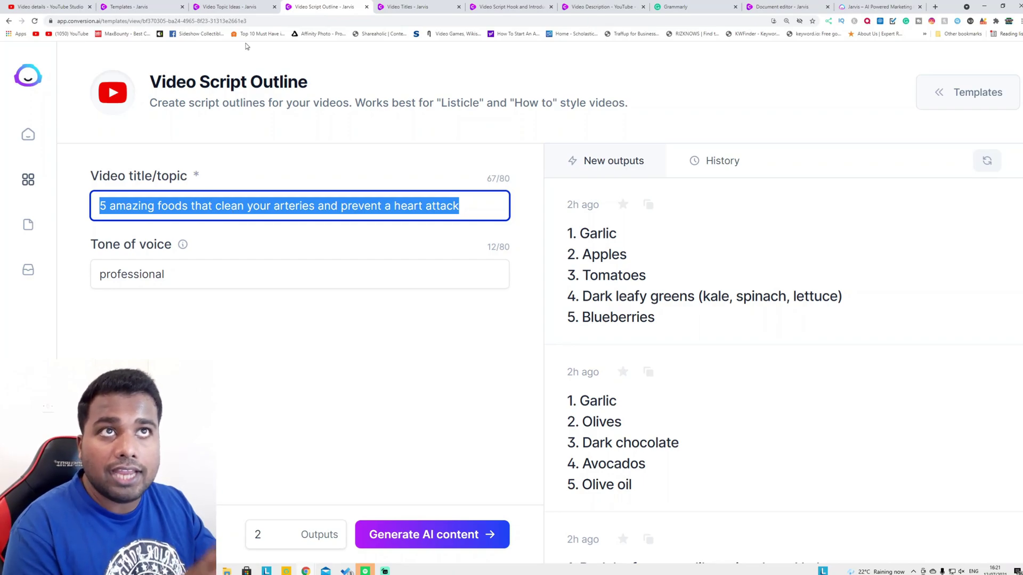
pyautogui.click(226, 7)
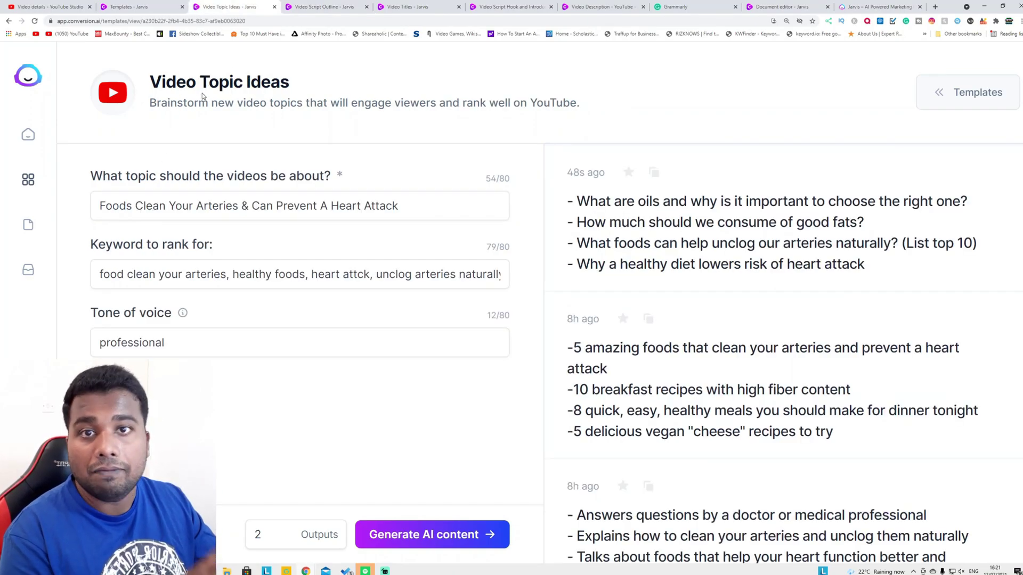
pyautogui.click(320, 7)
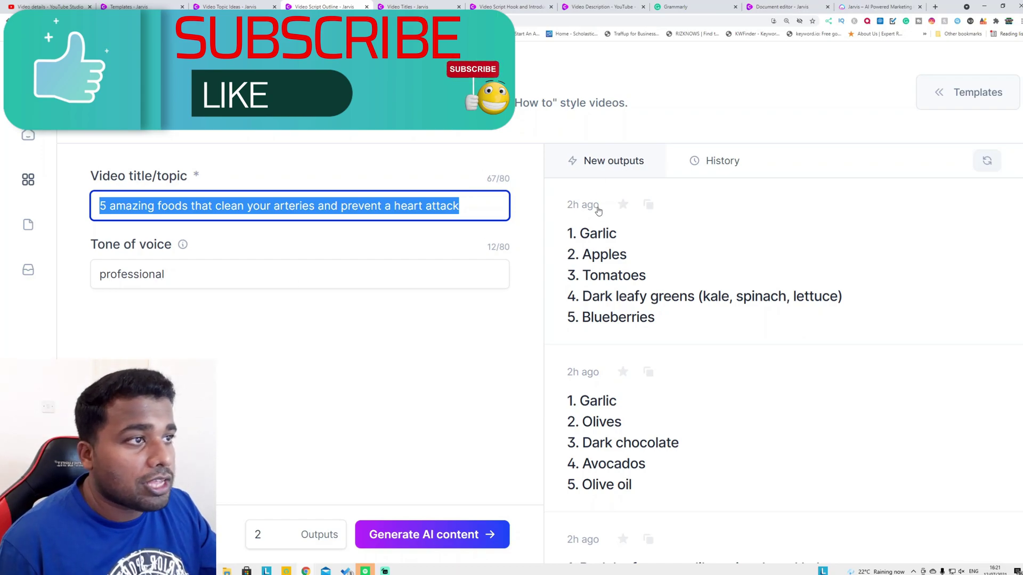
pyautogui.moveTo(600, 249)
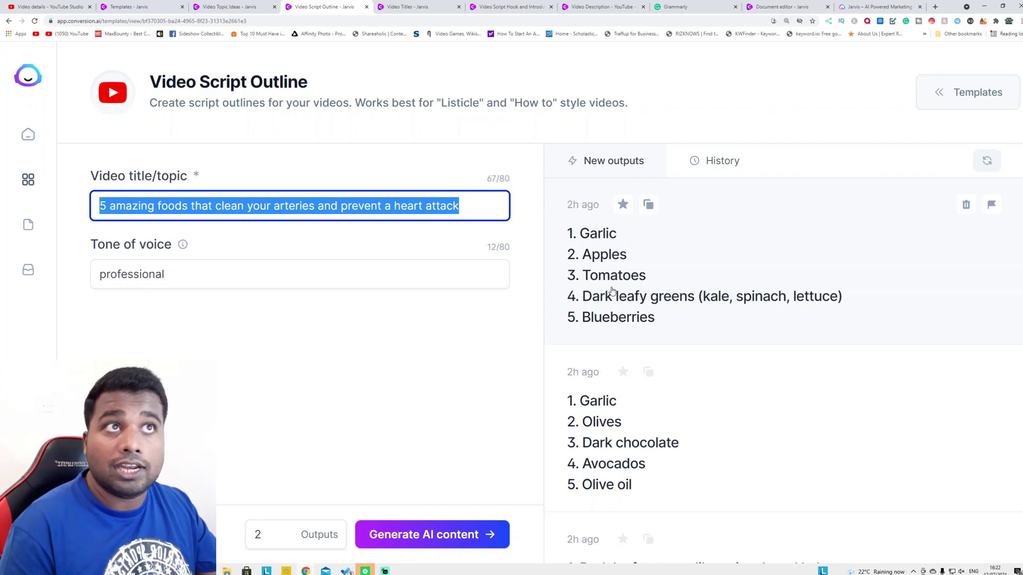
# - Locate the Video Titles template in the library, examine its existing form and outputs, and return to the Video Topic Ideas page
pyautogui.click(144, 8)
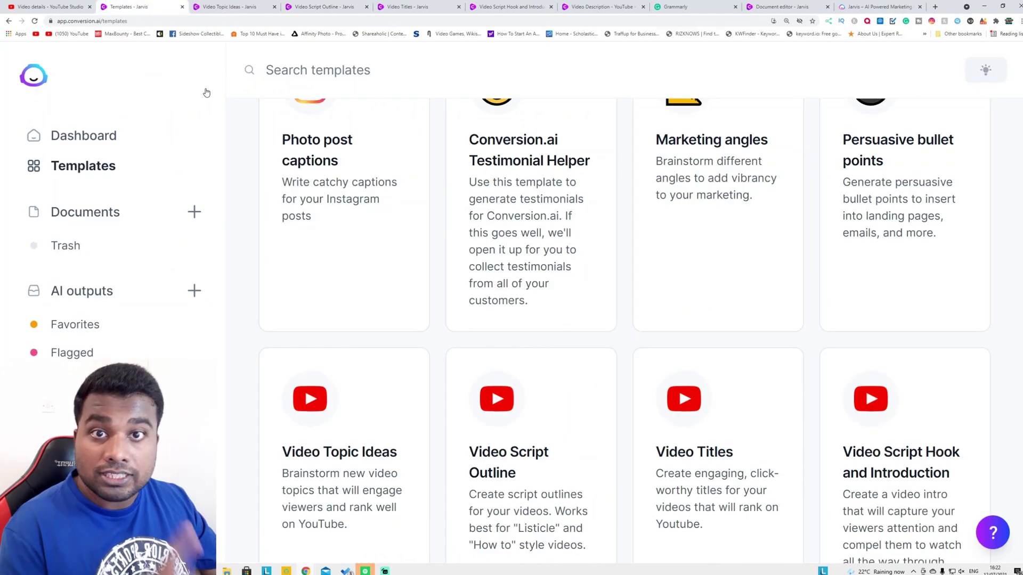
pyautogui.scroll(-2, 554, 384)
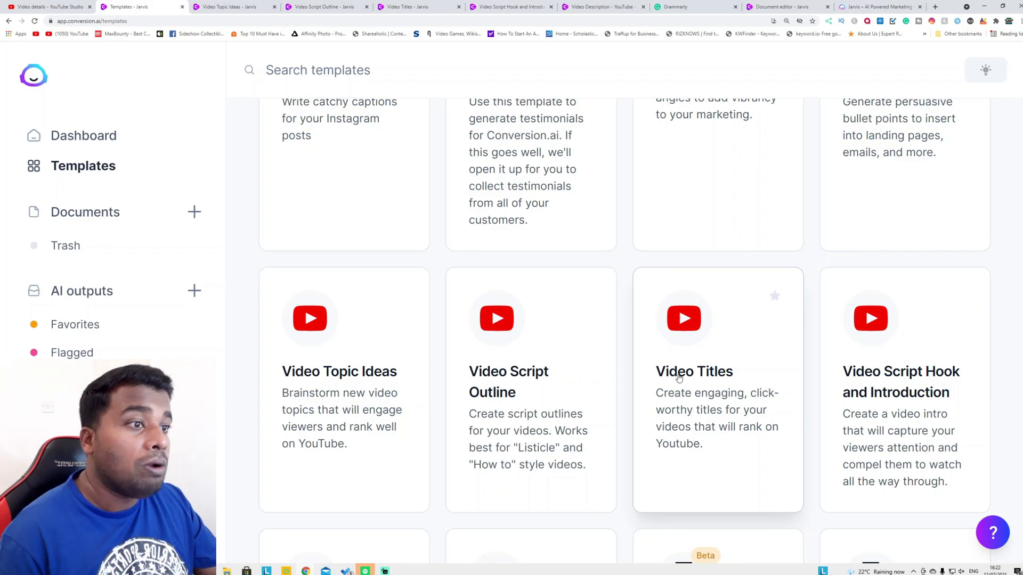
pyautogui.click(420, 8)
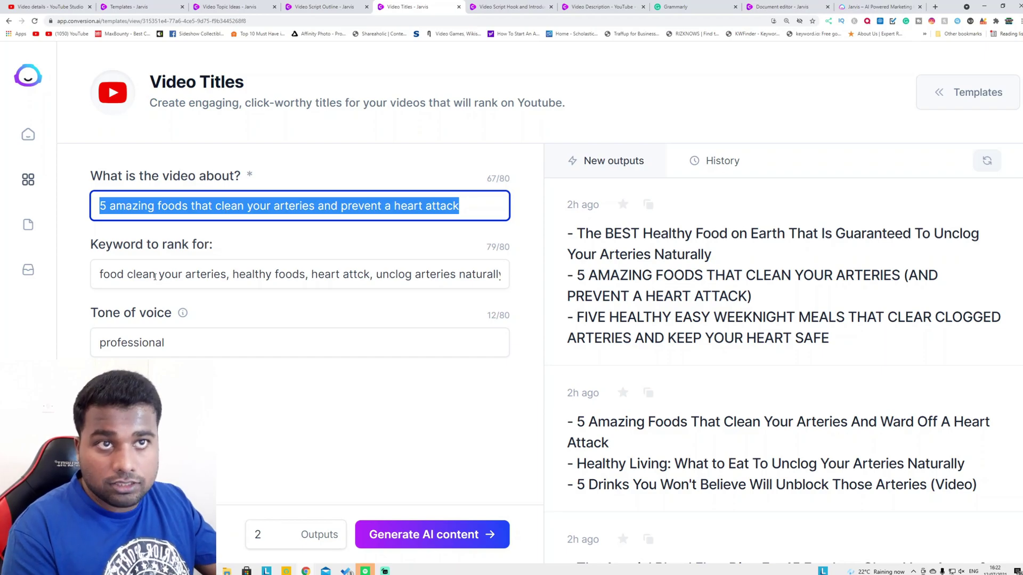
pyautogui.click(226, 7)
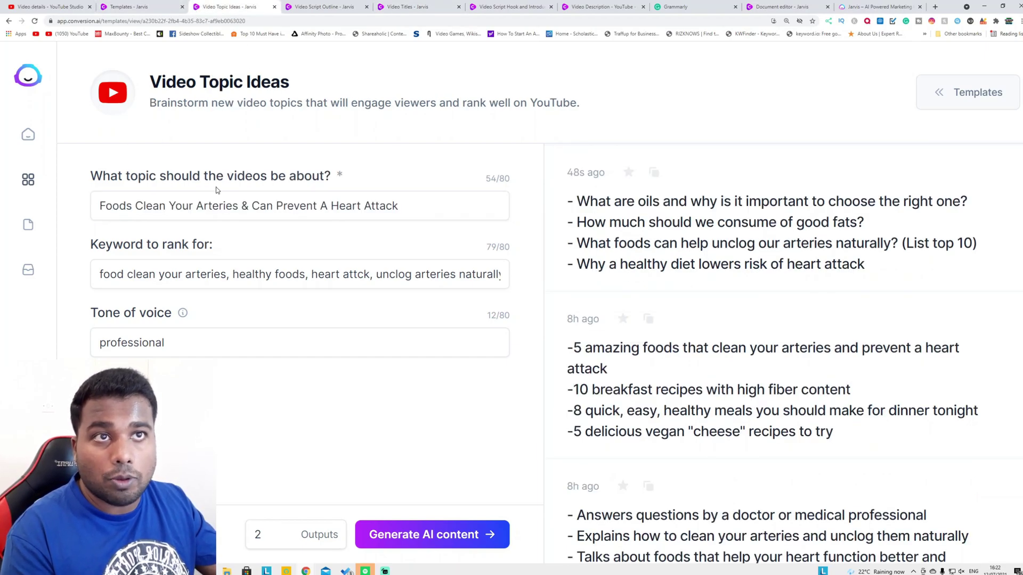
# - Locate the Video Script Hook and Introduction template in the library and examine its existing form and generated hook and introduction outputs
pyautogui.click(406, 6)
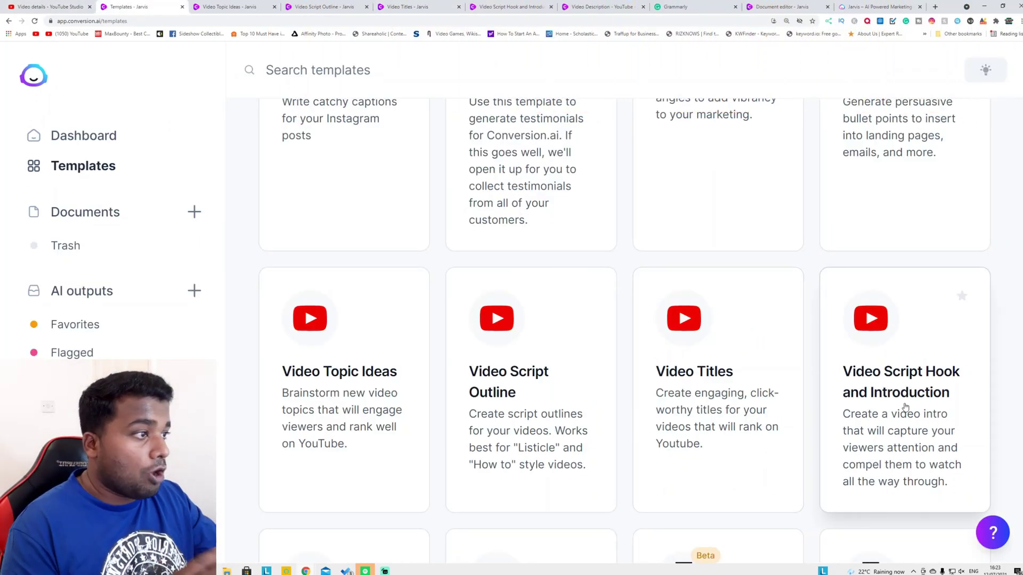
pyautogui.click(521, 8)
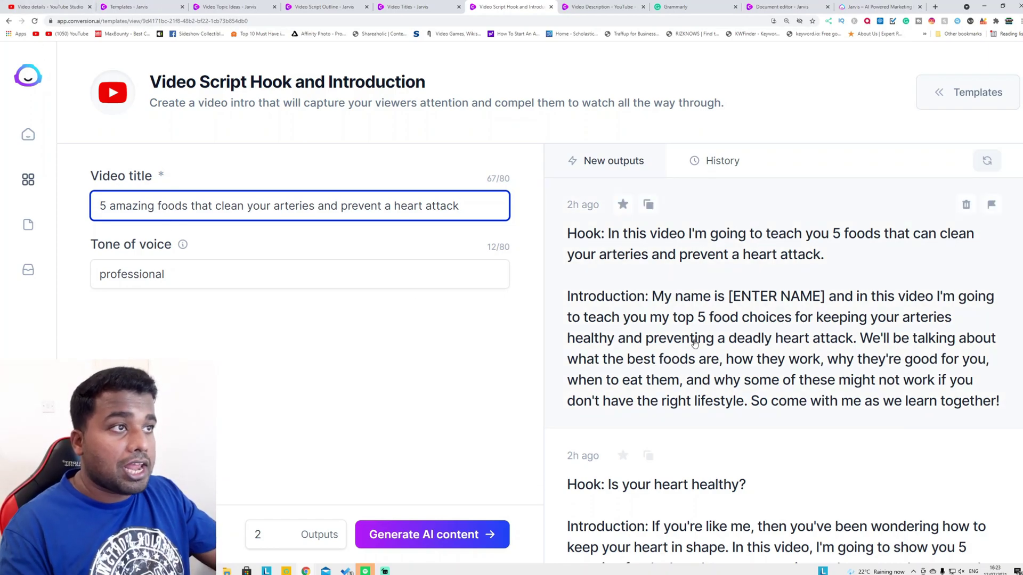
pyautogui.scroll(-1, 699, 339)
pyautogui.scroll(-3, 698, 339)
pyautogui.scroll(5, 612, 239)
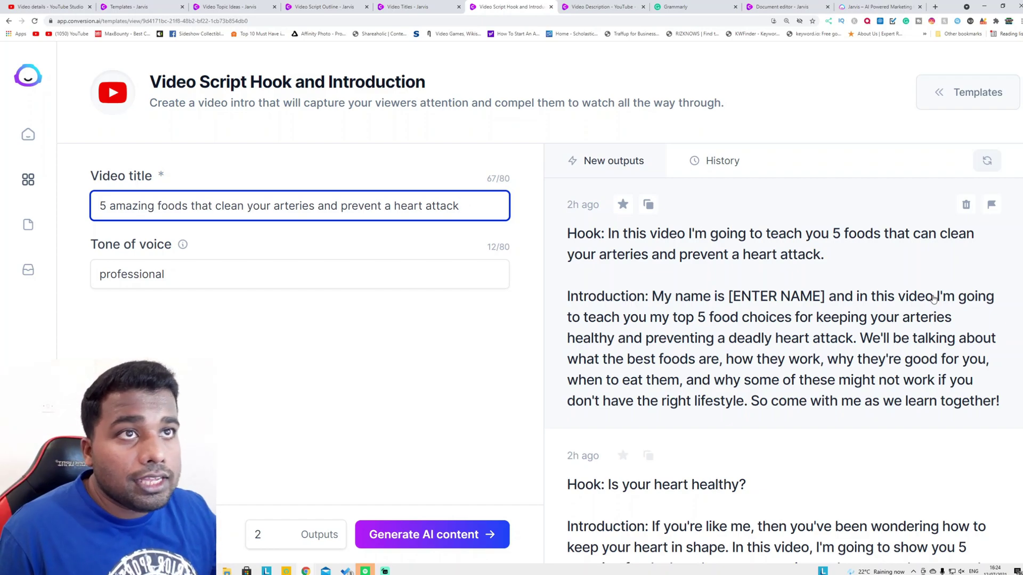
# - Locate the Video Description - YouTube template in the library and examine its existing form and description outputs
pyautogui.click(138, 7)
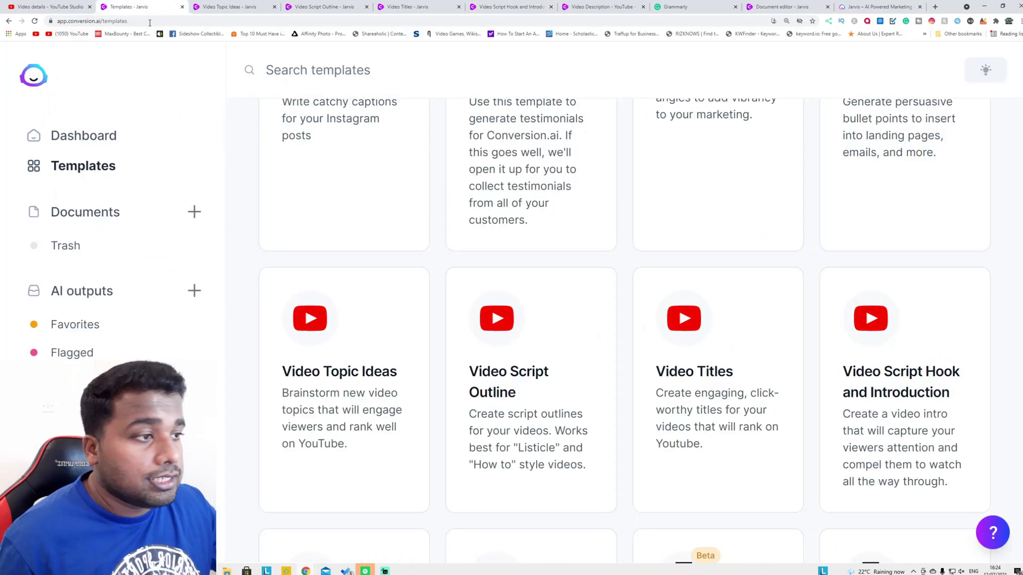
pyautogui.scroll(-1, 386, 465)
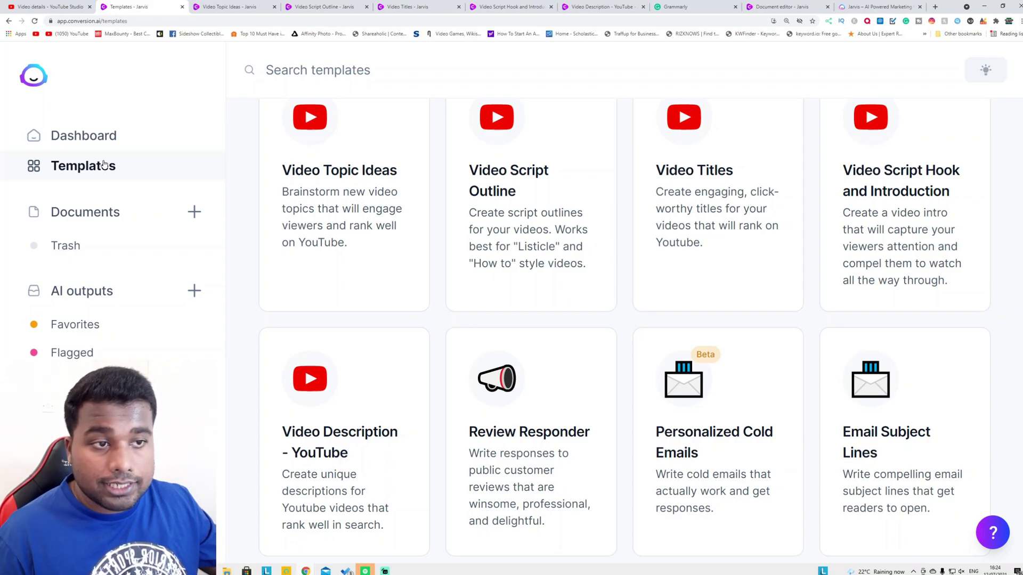
pyautogui.scroll(1, 270, 491)
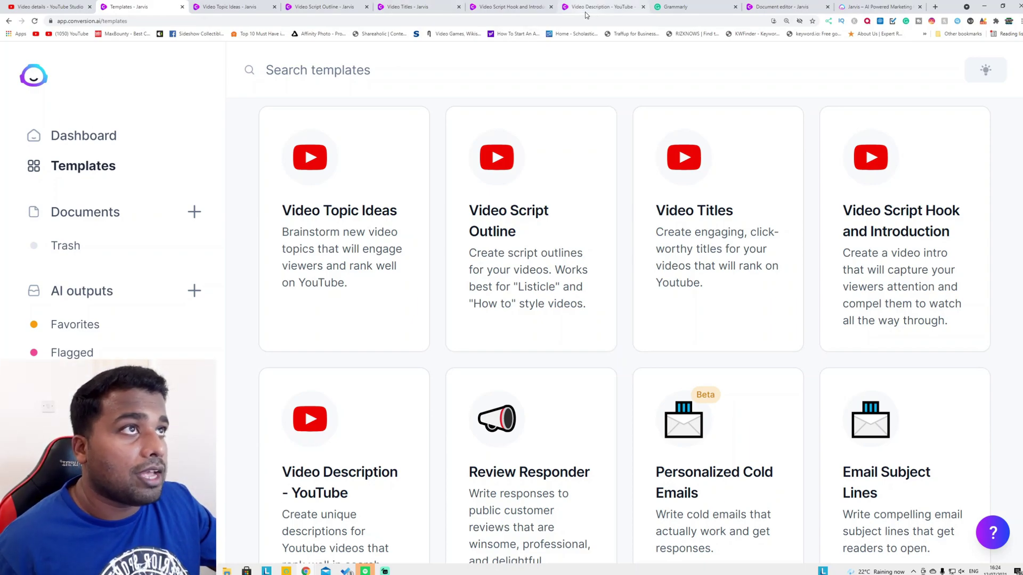
pyautogui.click(602, 8)
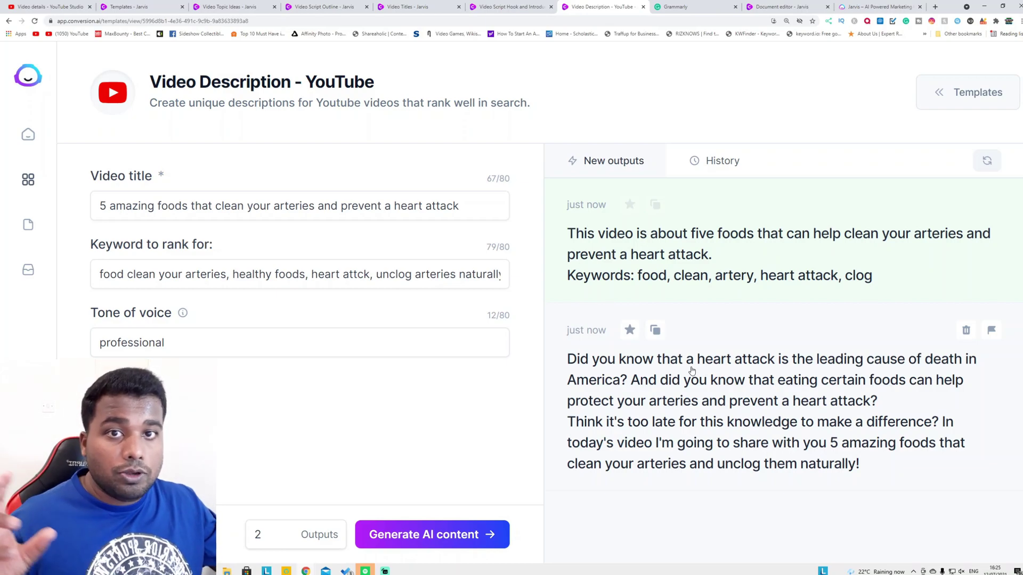
# - Switch to the Grammarly draft, highlight its title, and compare it with the Video Script Outline and Video Topic Ideas pages
pyautogui.click(672, 8)
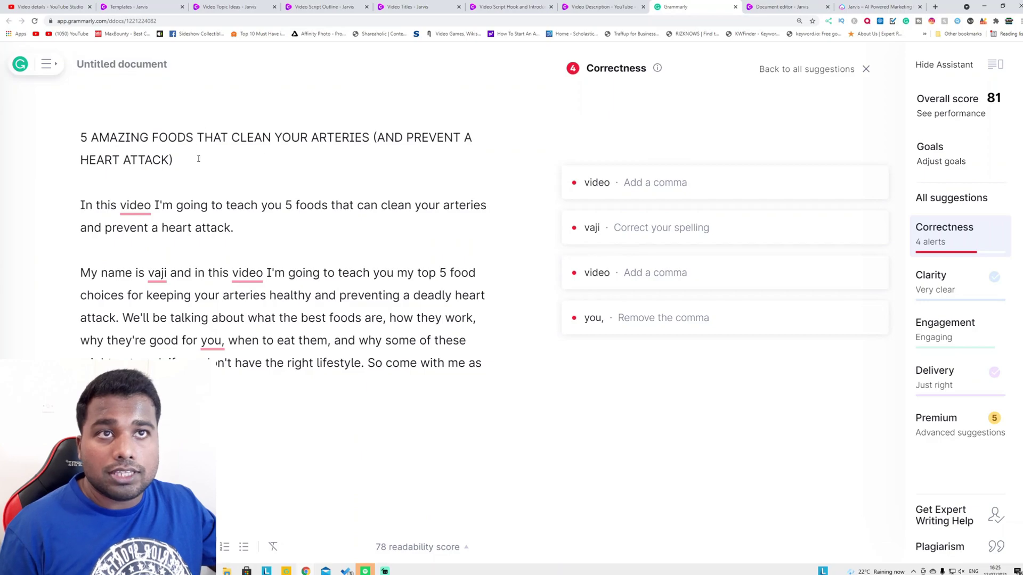
pyautogui.moveTo(197, 160); pyautogui.dragTo(59, 134)
pyautogui.click(269, 7)
pyautogui.click(314, 7)
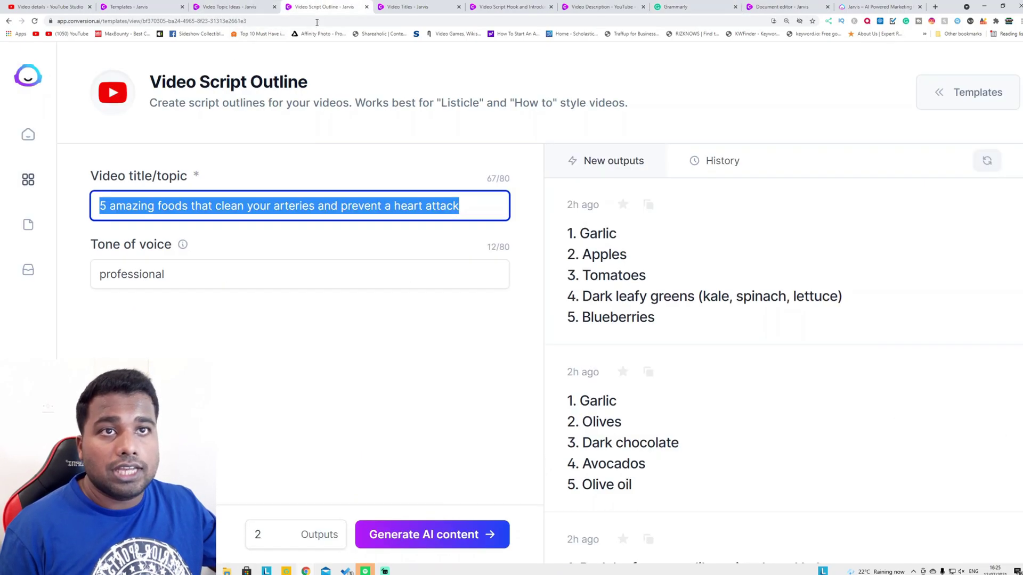
pyautogui.click(262, 11)
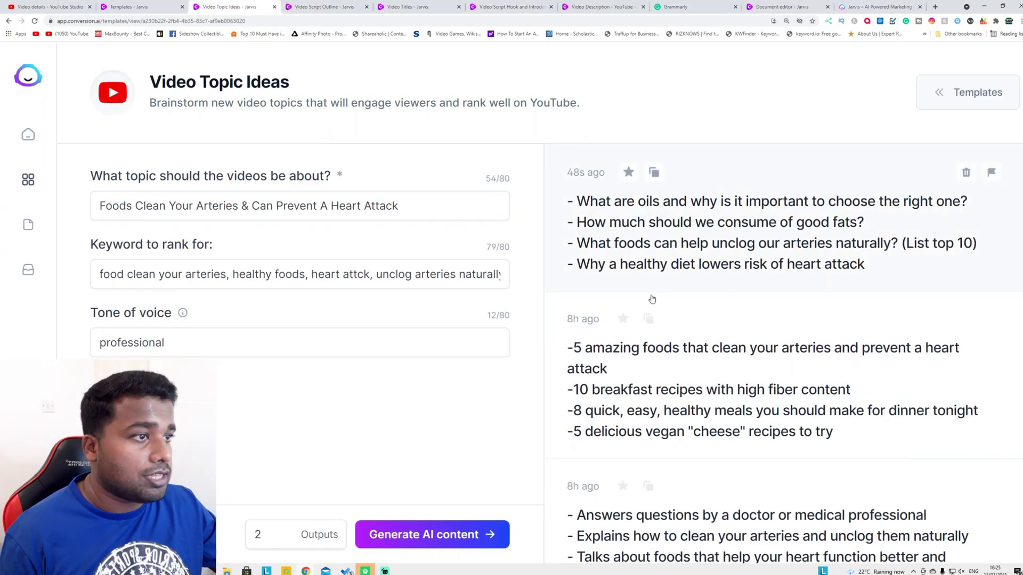
# - Highlight the hook sentence in the Grammarly draft and compare it with the Video Titles and Video Script Hook and Introduction outputs
pyautogui.click(659, 7)
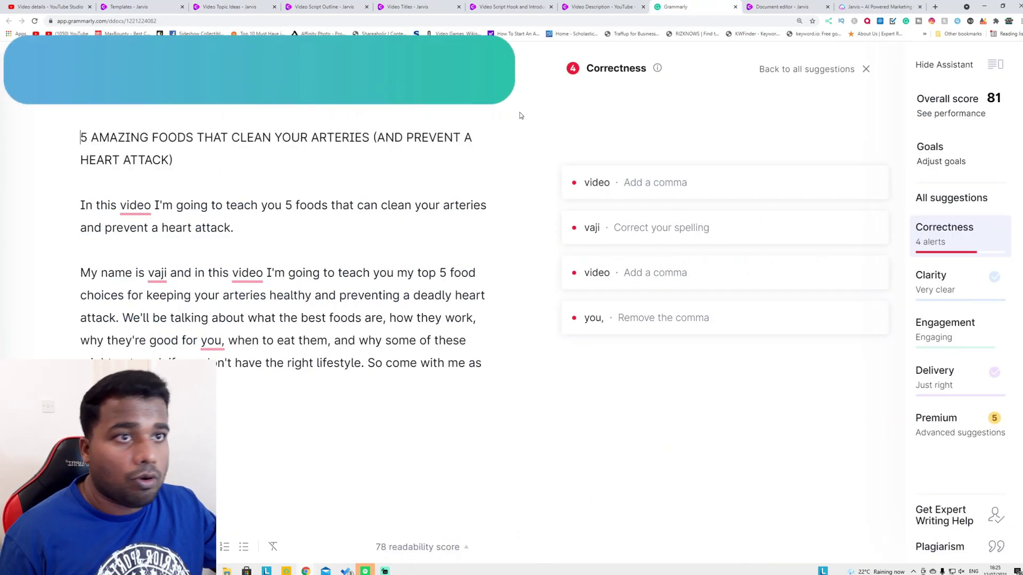
pyautogui.moveTo(238, 229); pyautogui.dragTo(33, 201)
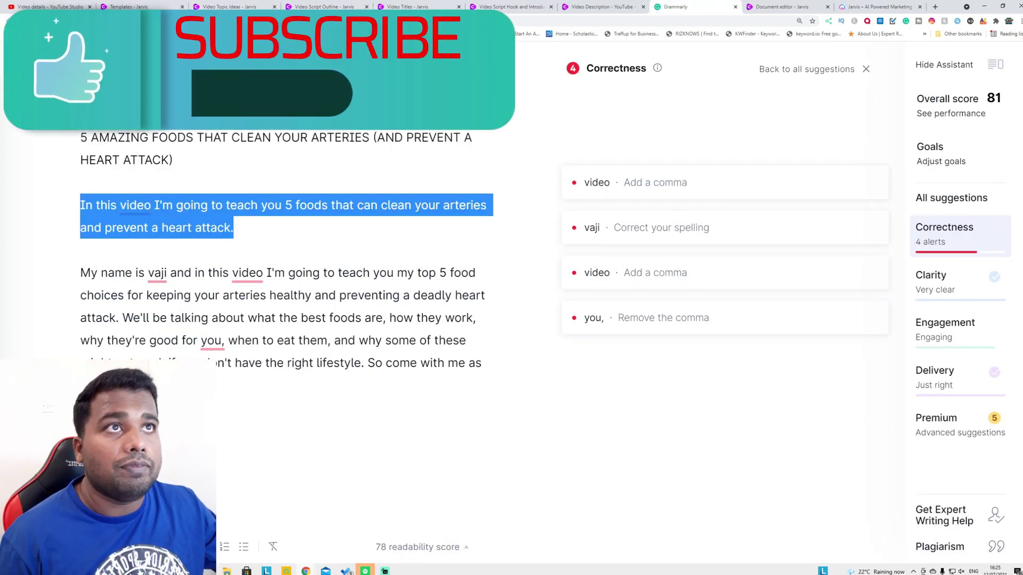
pyautogui.click(408, 7)
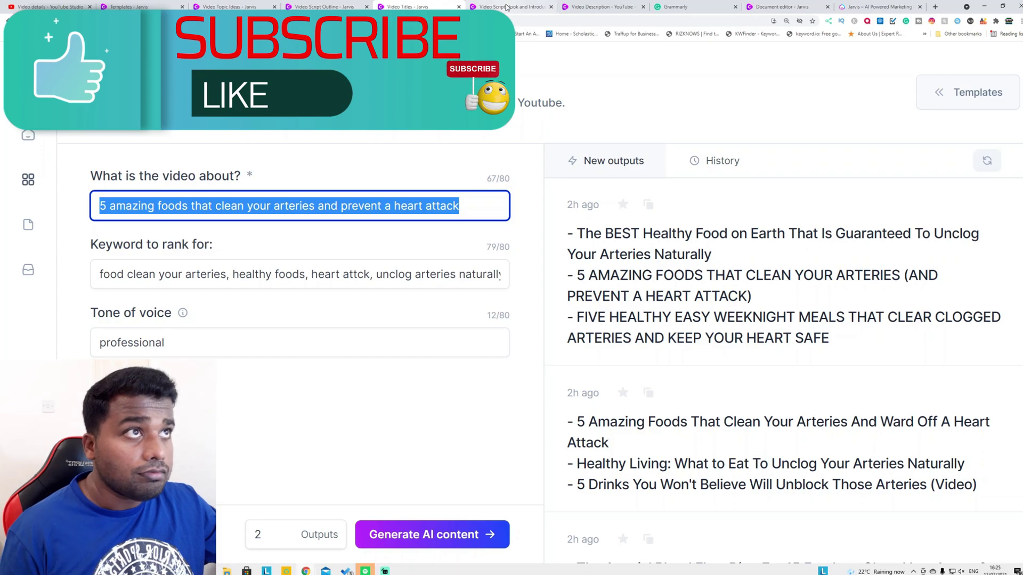
pyautogui.click(479, 7)
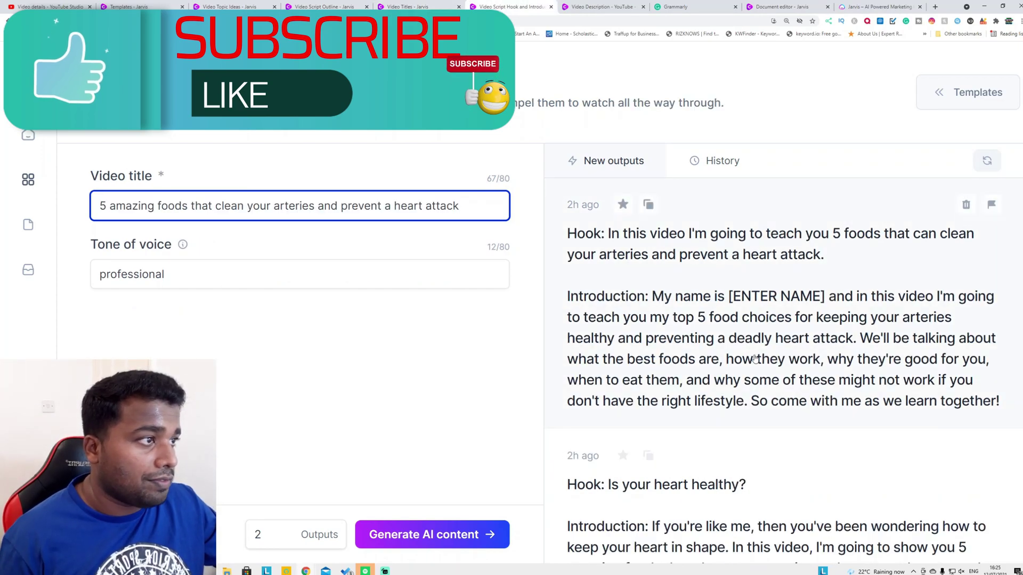
# - Copy the whole script draft from Grammarly, covering the title, the hook and the introduction
pyautogui.hotkey('ctrl', 'Tab')
pyautogui.hotkey('ctrl', 'Tab')
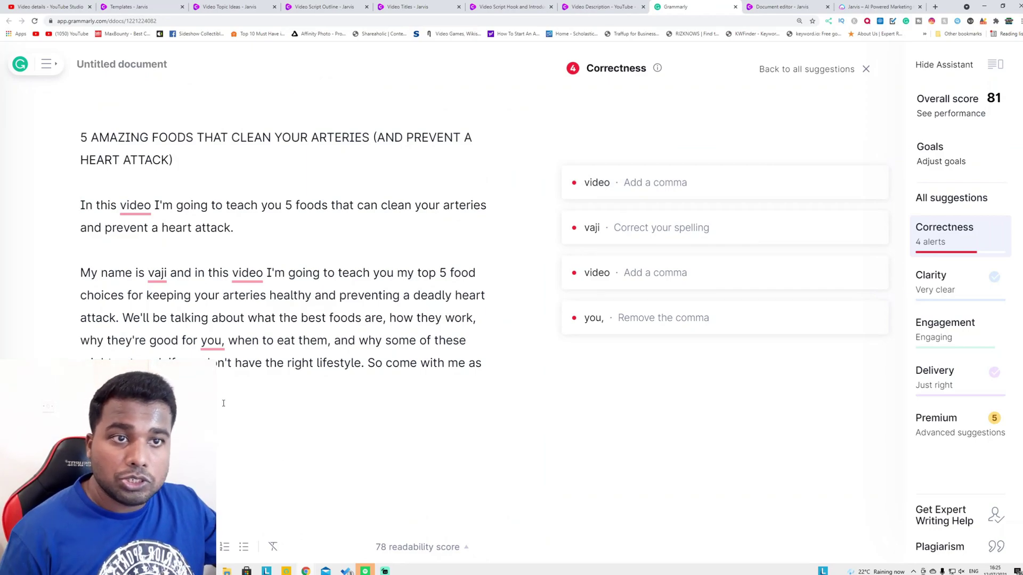
pyautogui.moveTo(225, 400); pyautogui.dragTo(74, 132)
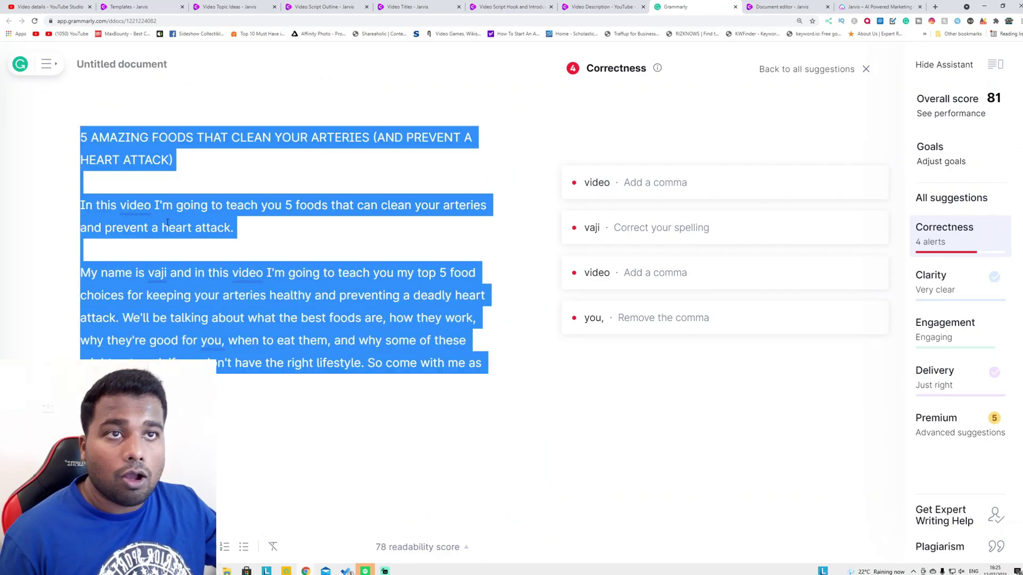
pyautogui.rightClick(169, 311)
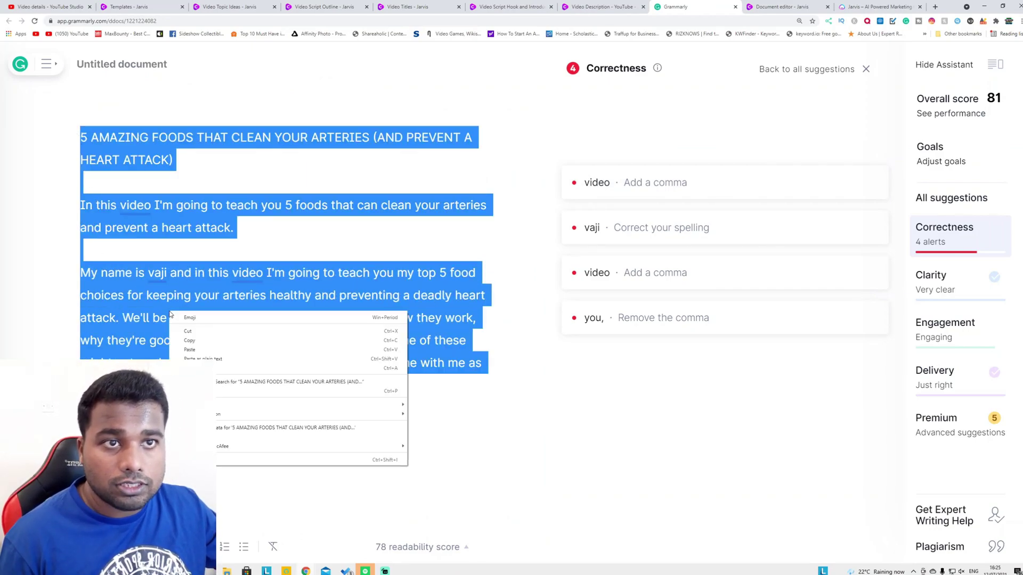
pyautogui.click(191, 341)
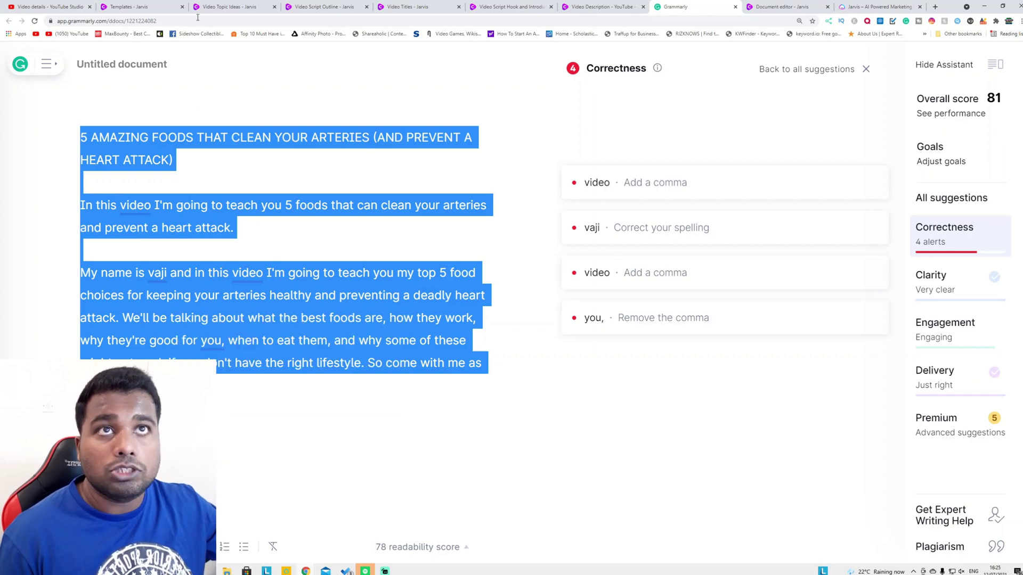
# - Open the Blog post assistant from the Jarvis template library to reach the new document options
pyautogui.click(128, 7)
pyautogui.scroll(20, 420, 290)
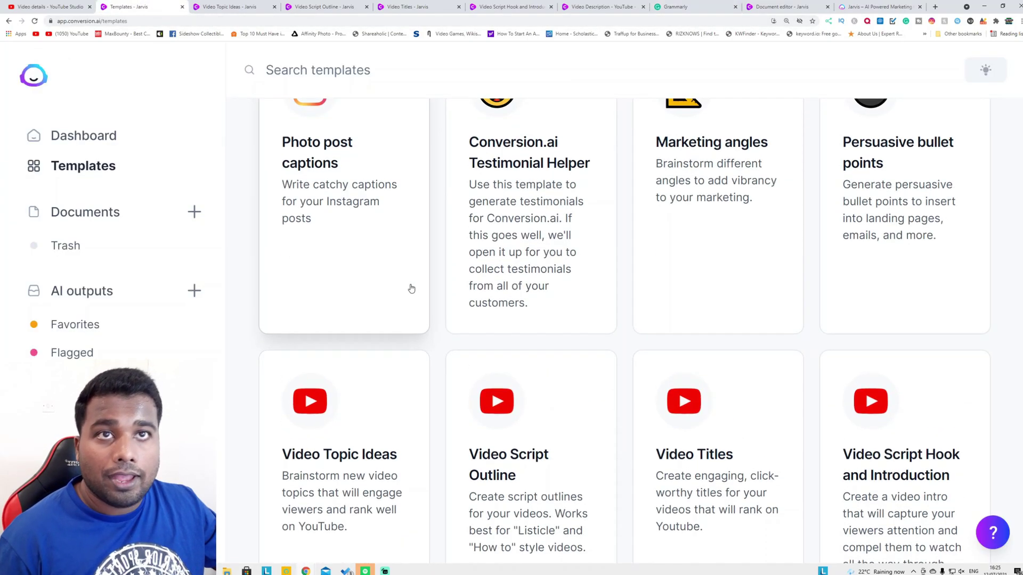
pyautogui.scroll(2, 235, 233)
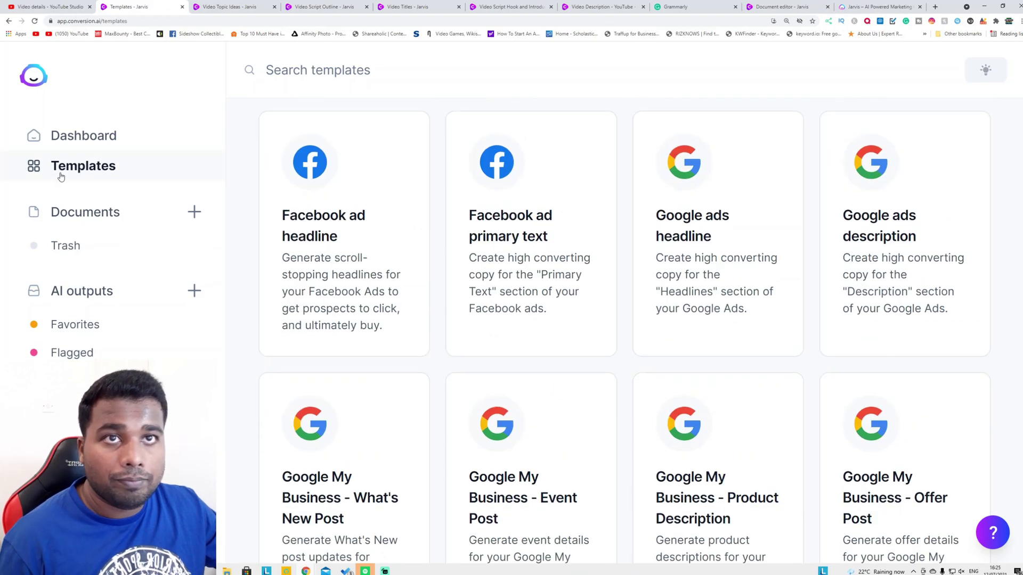
pyautogui.scroll(3, 402, 235)
pyautogui.scroll(10, 406, 239)
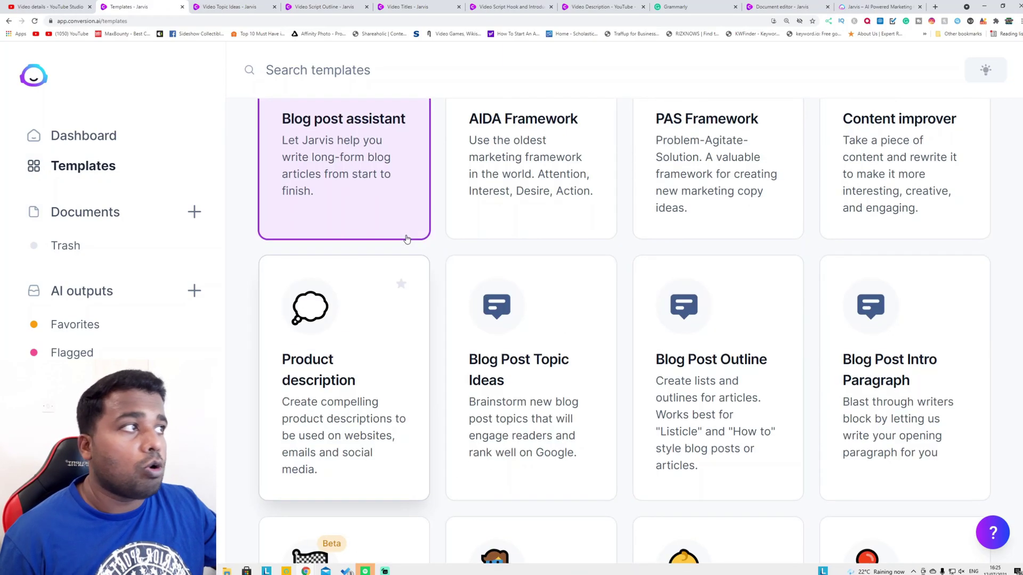
pyautogui.scroll(-1, 404, 416)
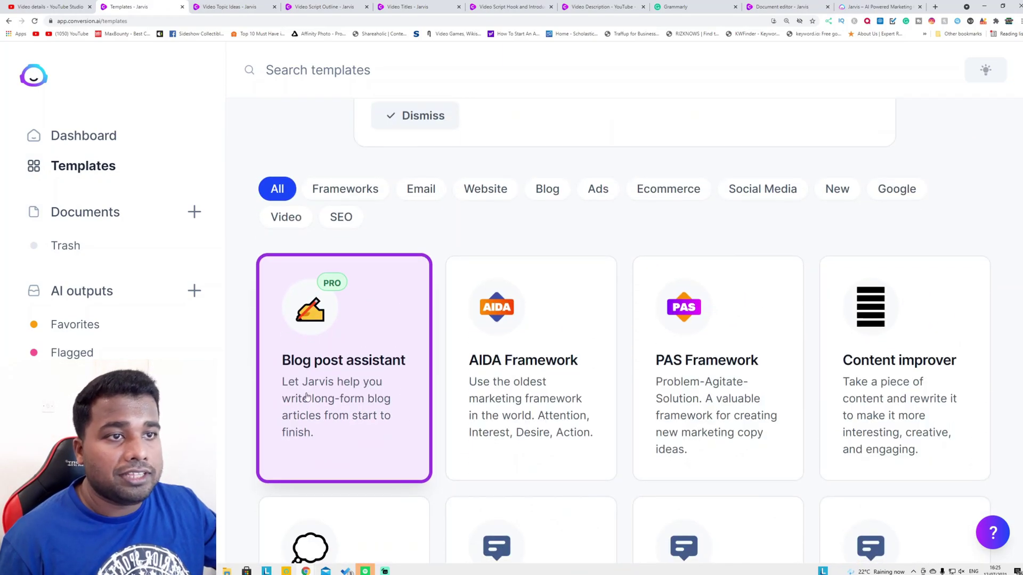
pyautogui.click(318, 364)
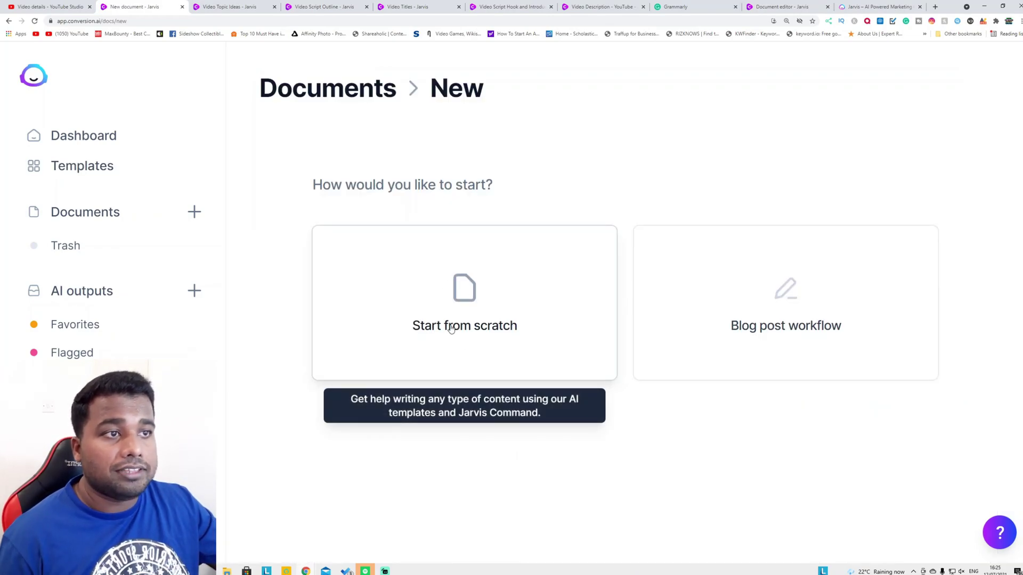
# - Switch to the existing Jarvis document and highlight its title, hook and introduction before clearing the selection
pyautogui.click(782, 6)
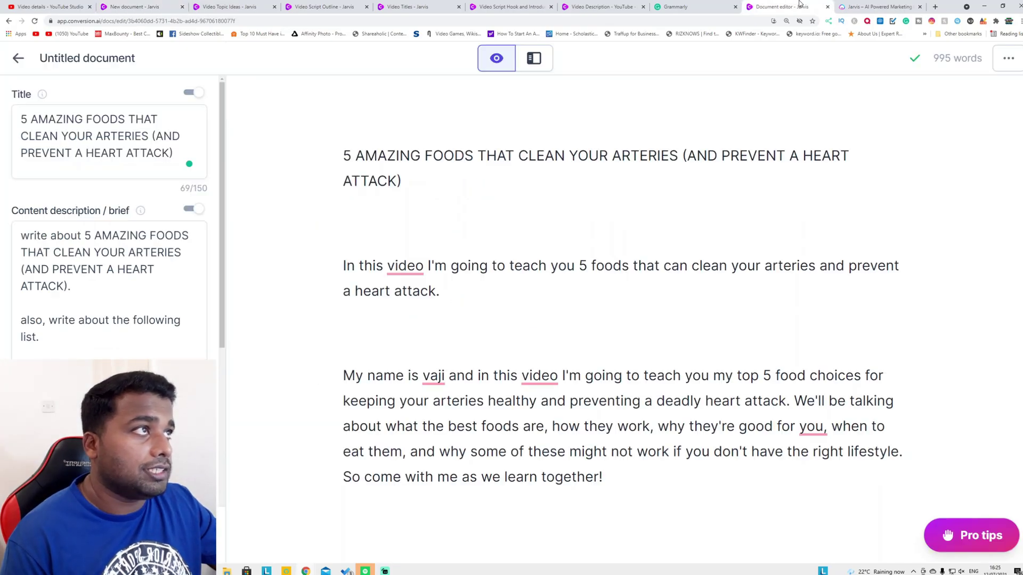
pyautogui.moveTo(346, 159); pyautogui.dragTo(701, 475)
pyautogui.click(584, 400)
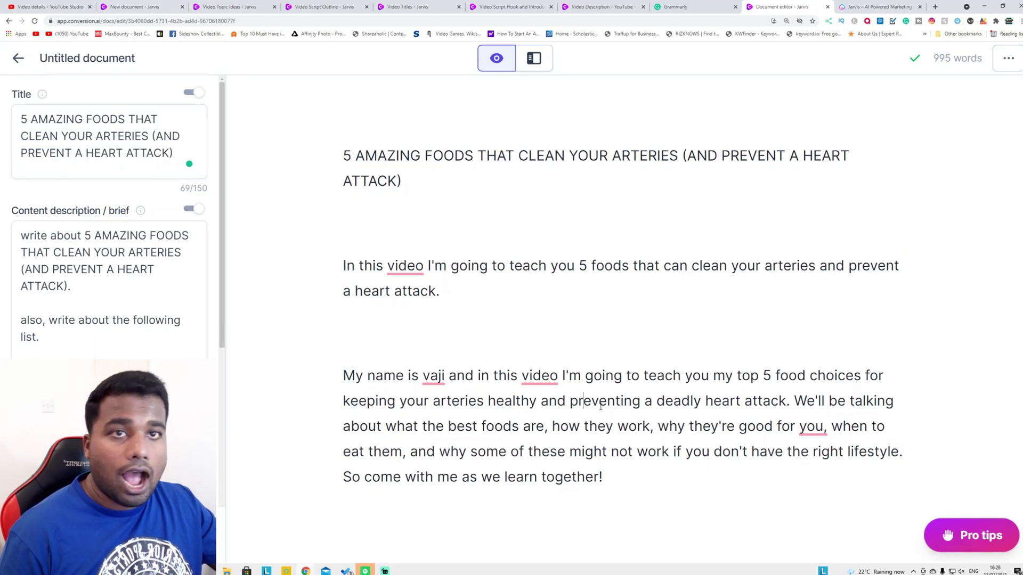
# - Review the document's title and content brief, and correct the brief's last line to "finish the article by the conclusion"
pyautogui.click(69, 142)
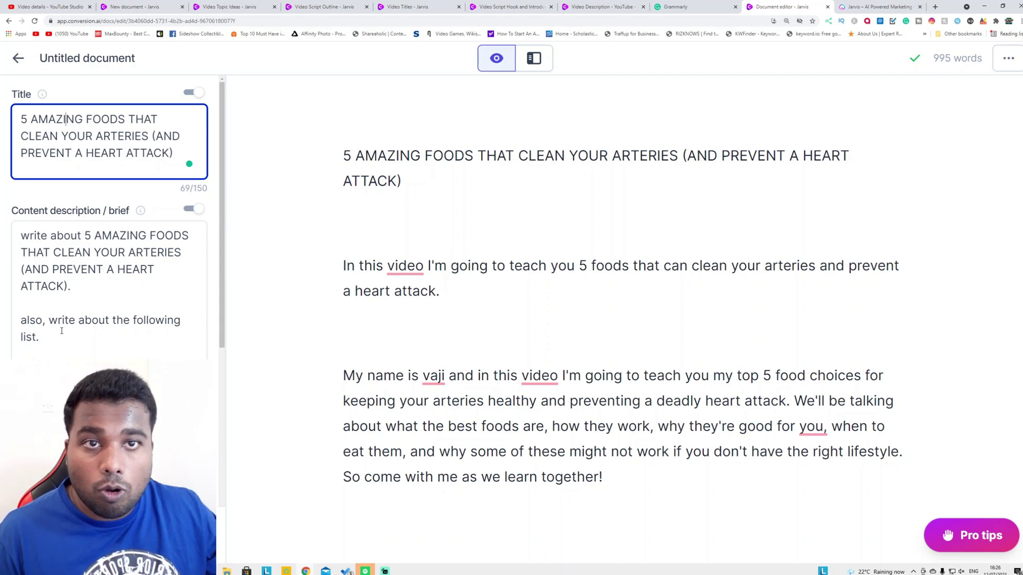
pyautogui.scroll(-1, 62, 331)
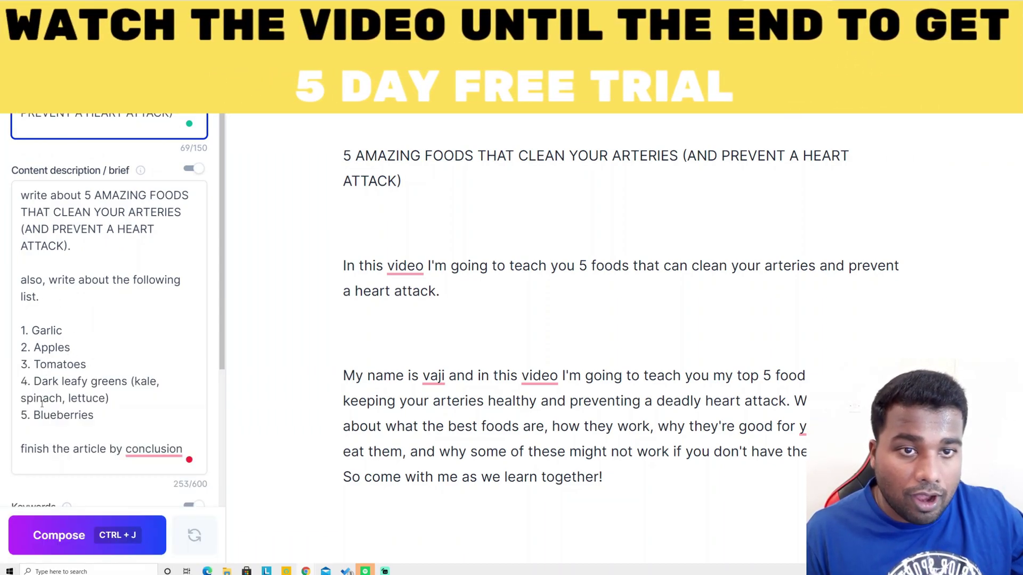
pyautogui.scroll(-1, 42, 403)
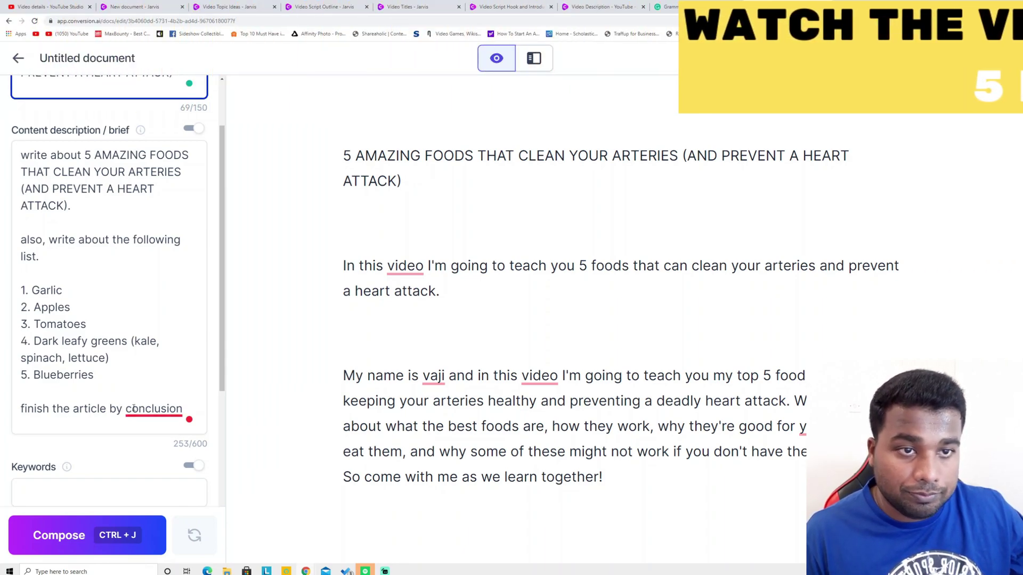
pyautogui.moveTo(134, 408)
pyautogui.click(171, 453)
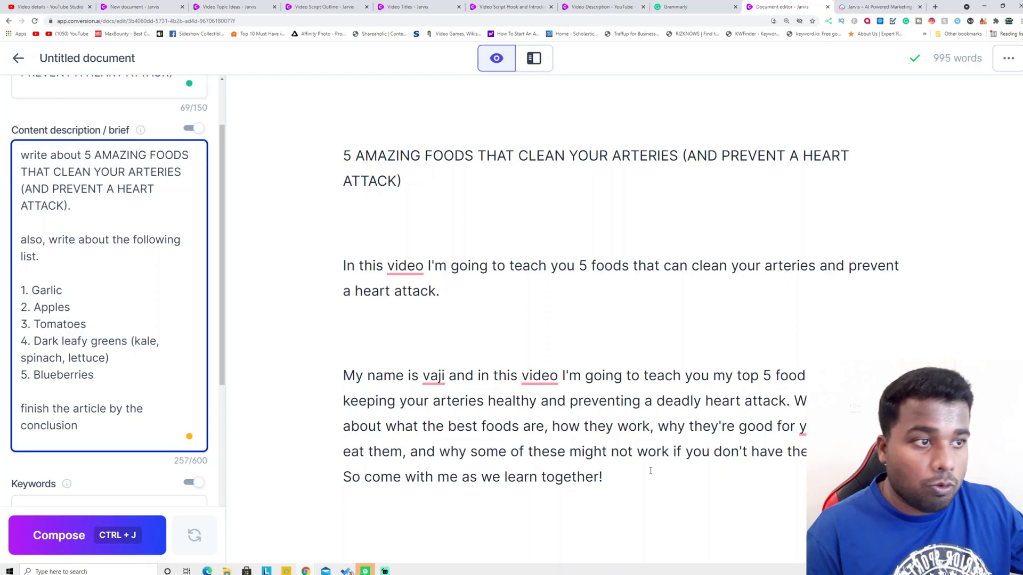
# - Read through the article from the garlic section to the conclusion, comparing it with the brief's food list and the output length setting
pyautogui.scroll(-10, 650, 471)
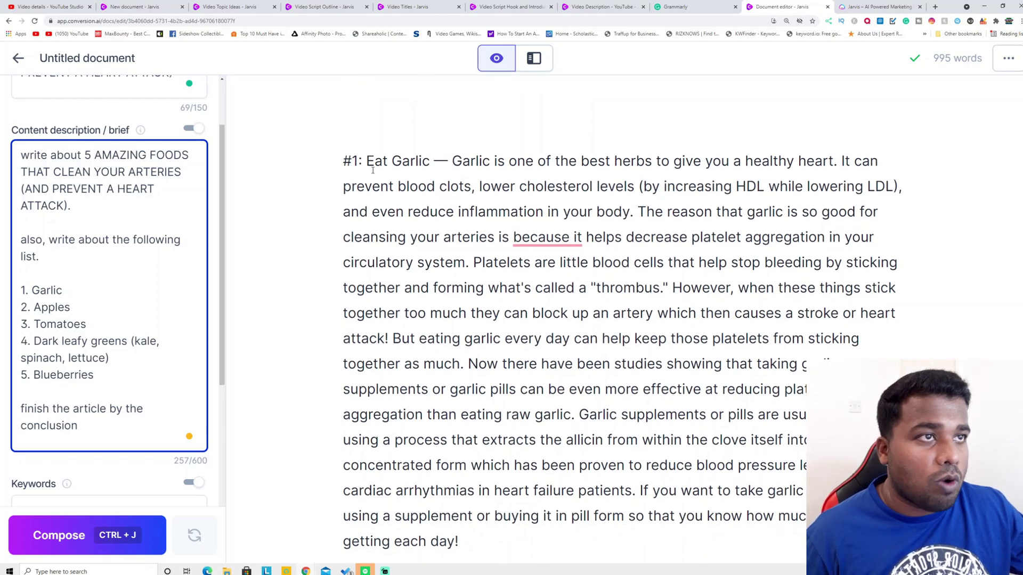
pyautogui.scroll(-6, 373, 170)
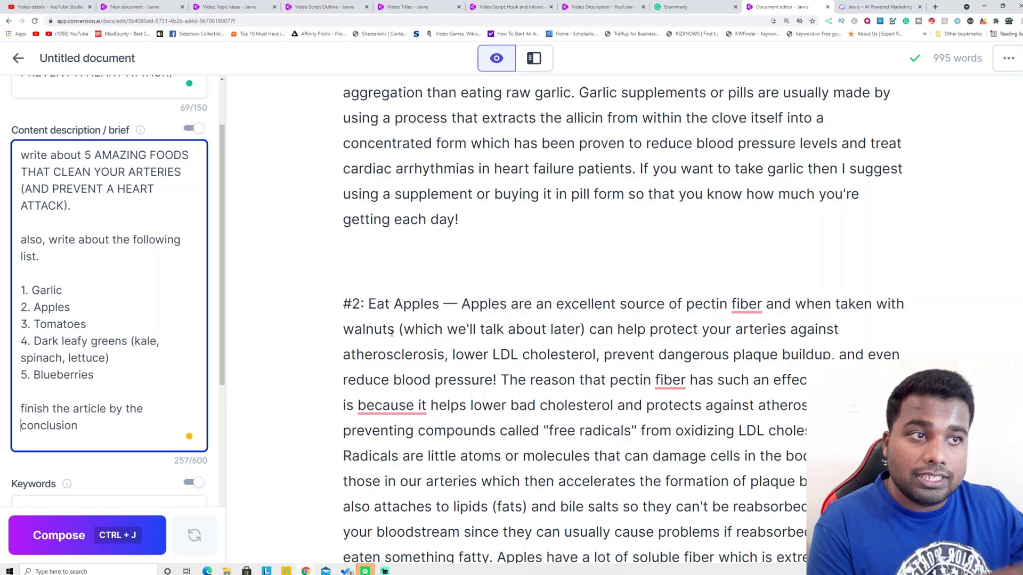
pyautogui.scroll(-12, 391, 332)
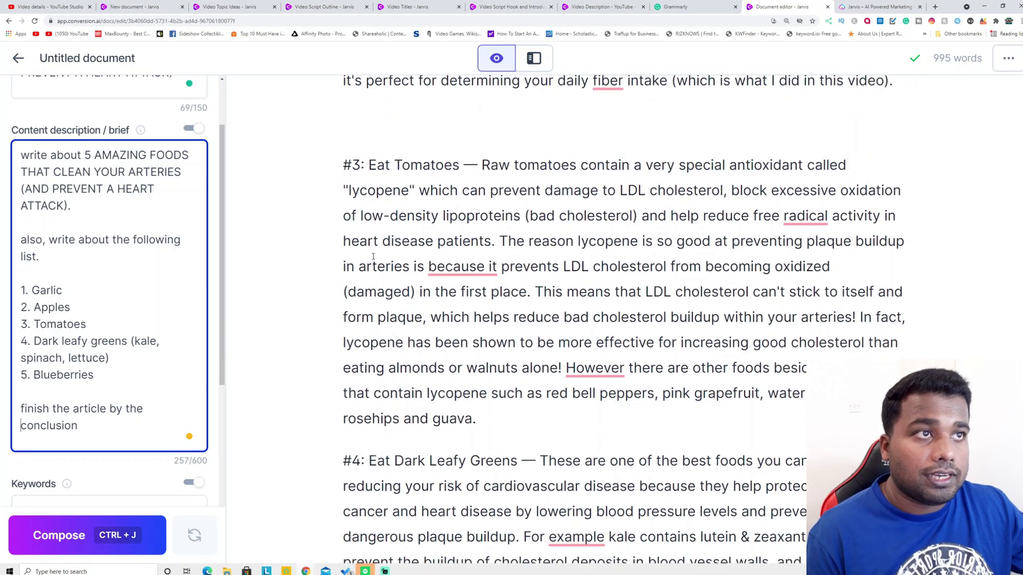
pyautogui.scroll(-5, 48, 382)
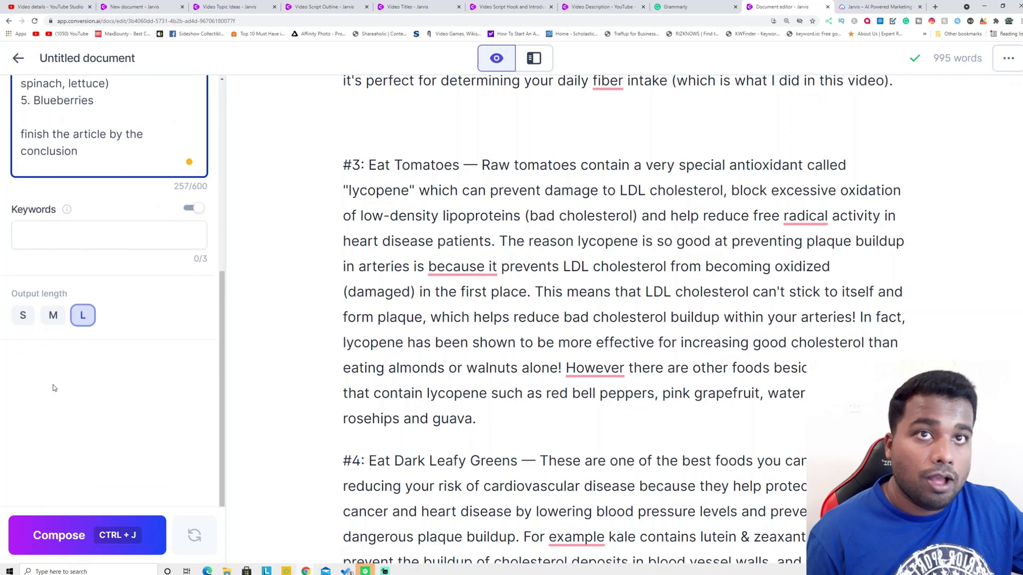
pyautogui.scroll(4, 53, 388)
pyautogui.scroll(-3, 420, 350)
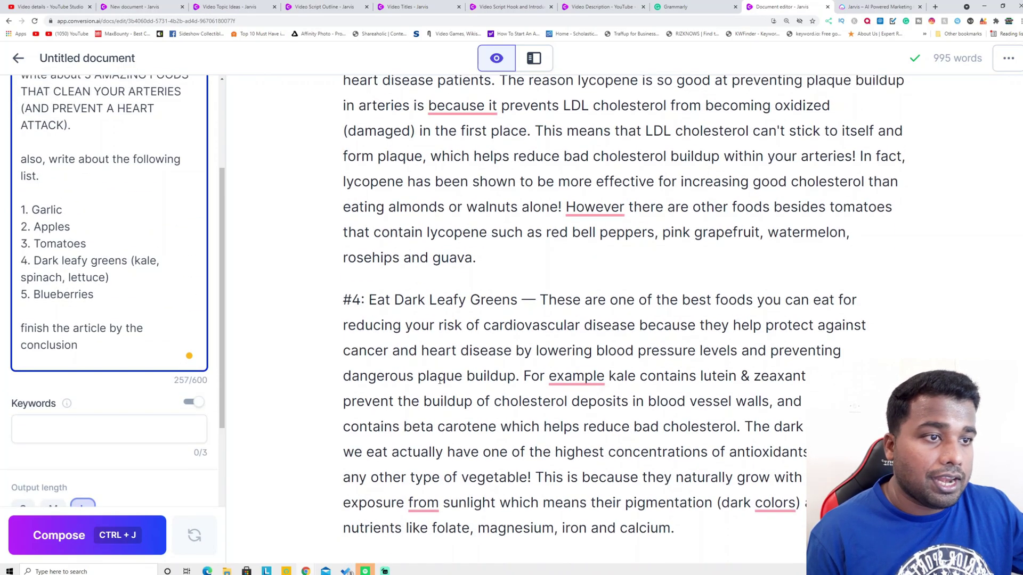
pyautogui.scroll(-4, 414, 330)
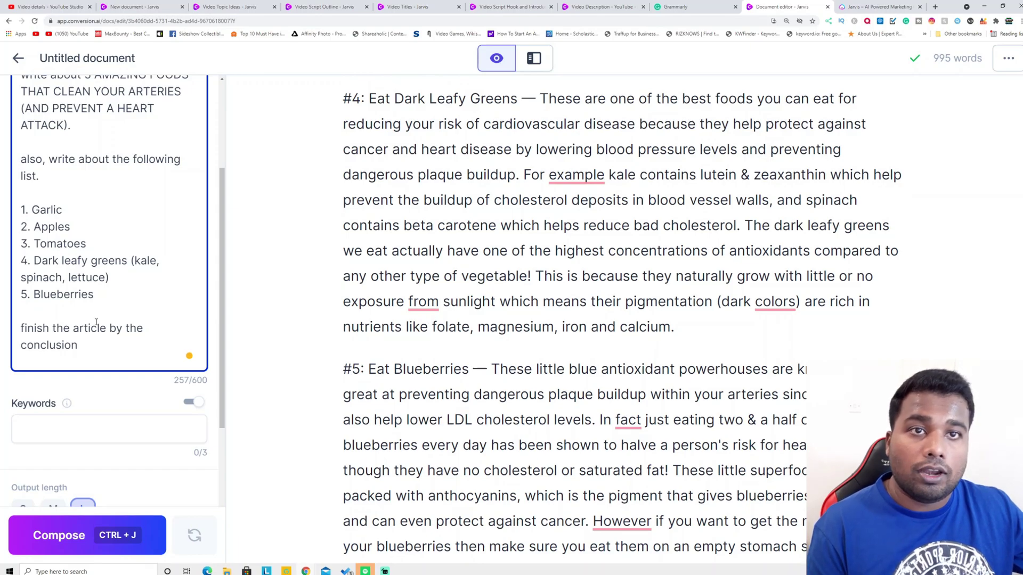
pyautogui.scroll(-5, 481, 412)
pyautogui.scroll(-2, 437, 362)
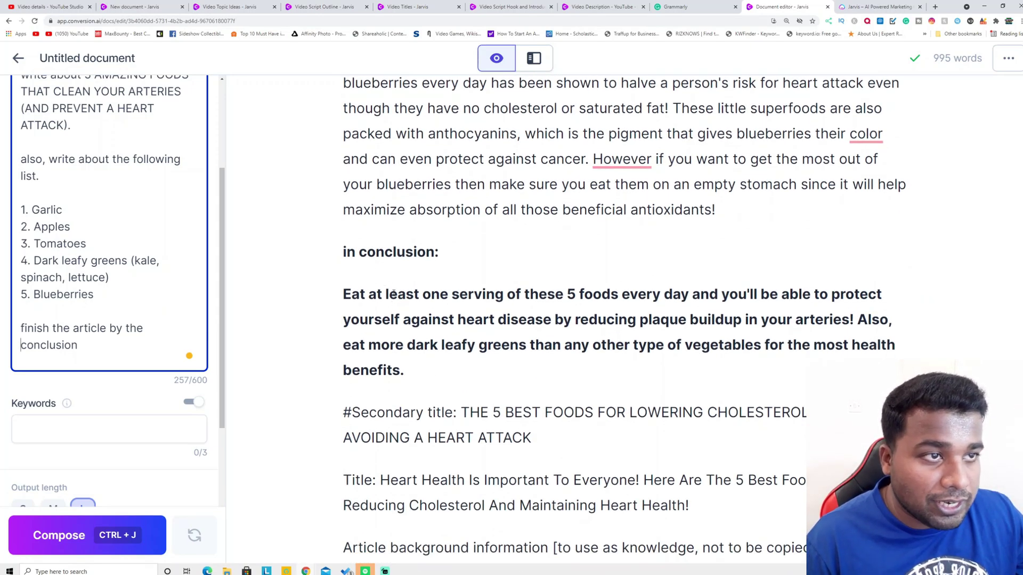
pyautogui.scroll(-2, 473, 347)
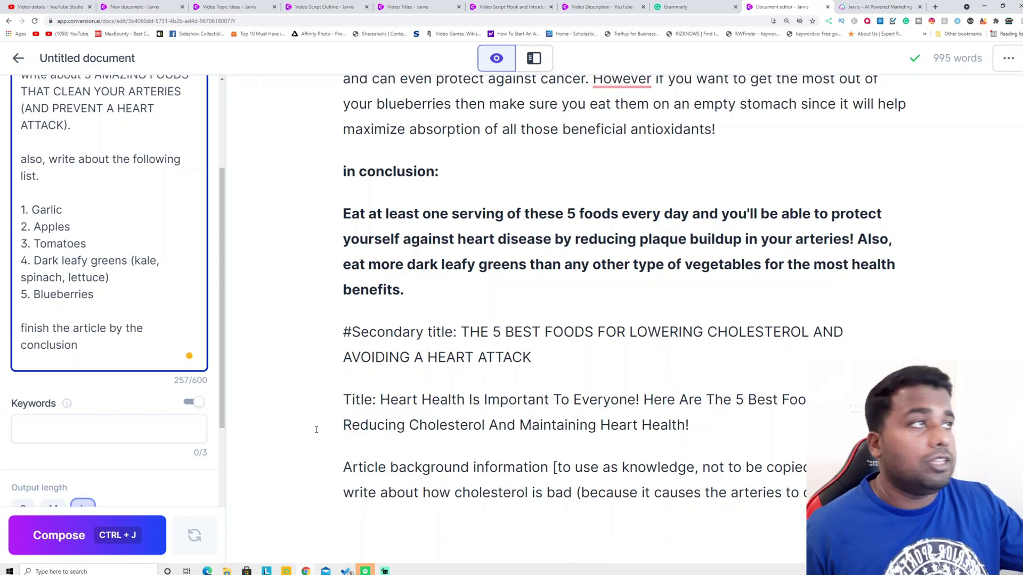
# - Switch to the Jarvis website's homepage
pyautogui.click(879, 7)
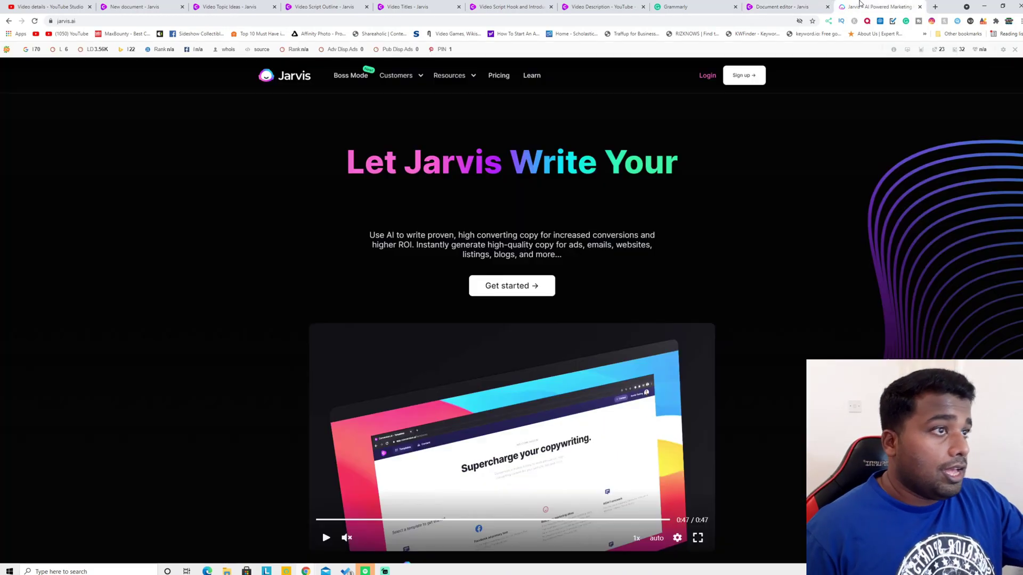